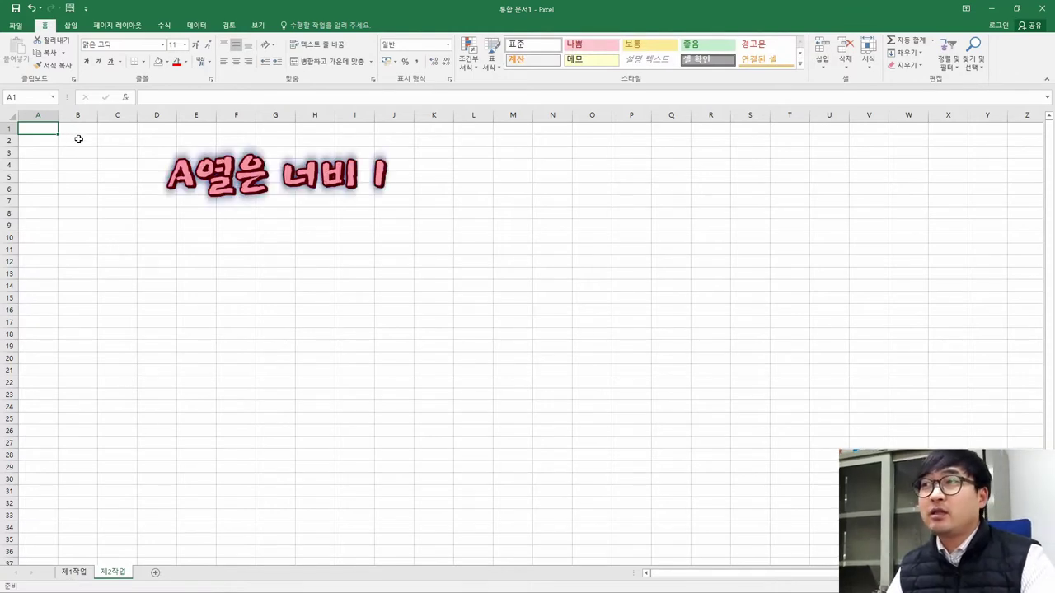
Step: Set the width of column A on the 제2작업 sheet to 1
right_click(38, 114)
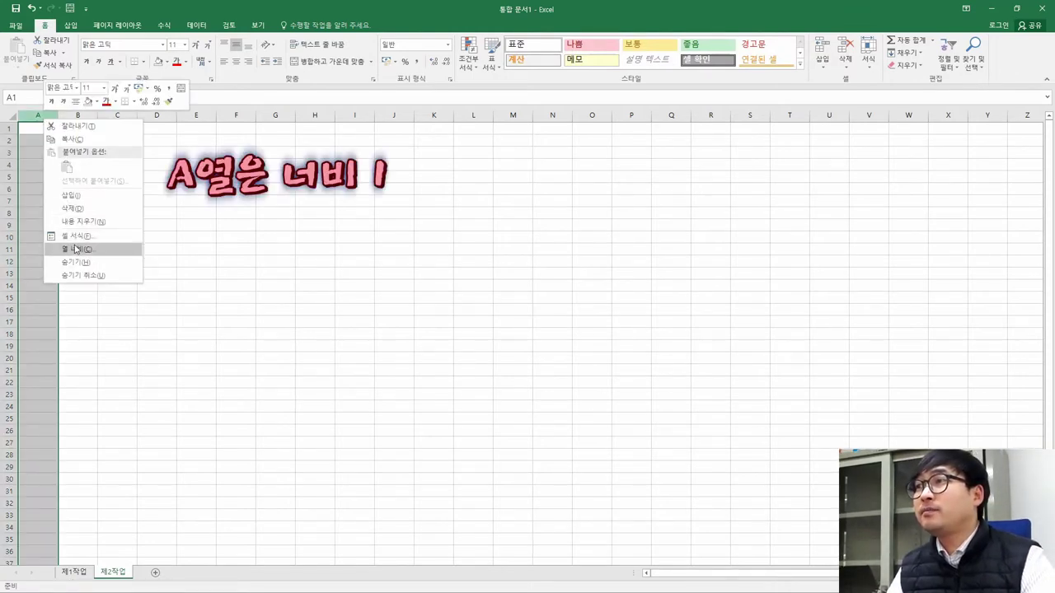
left_click(98, 251)
type("1")
key("Return")
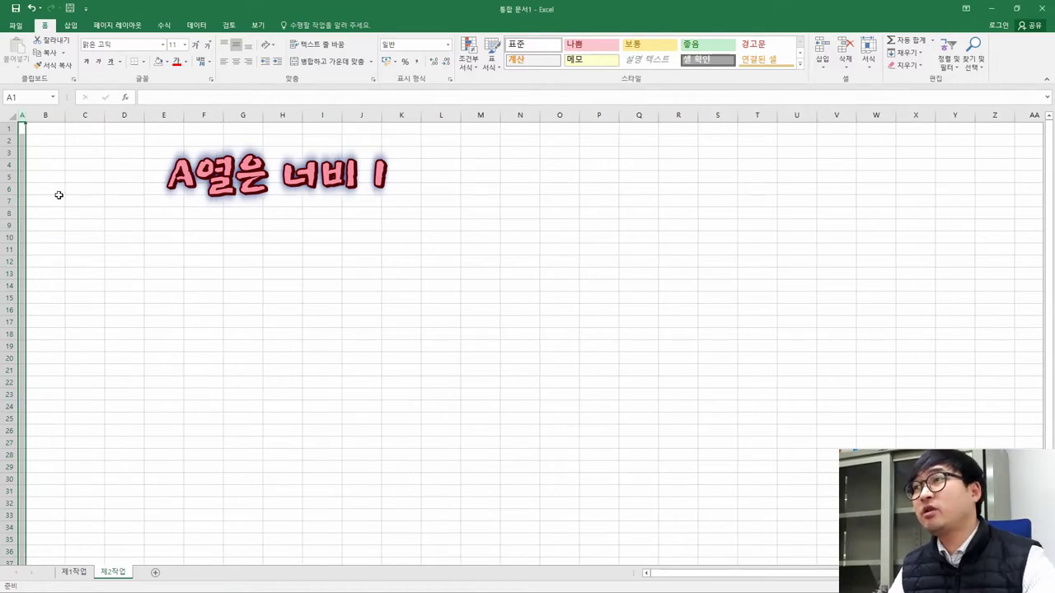
left_click(46, 130)
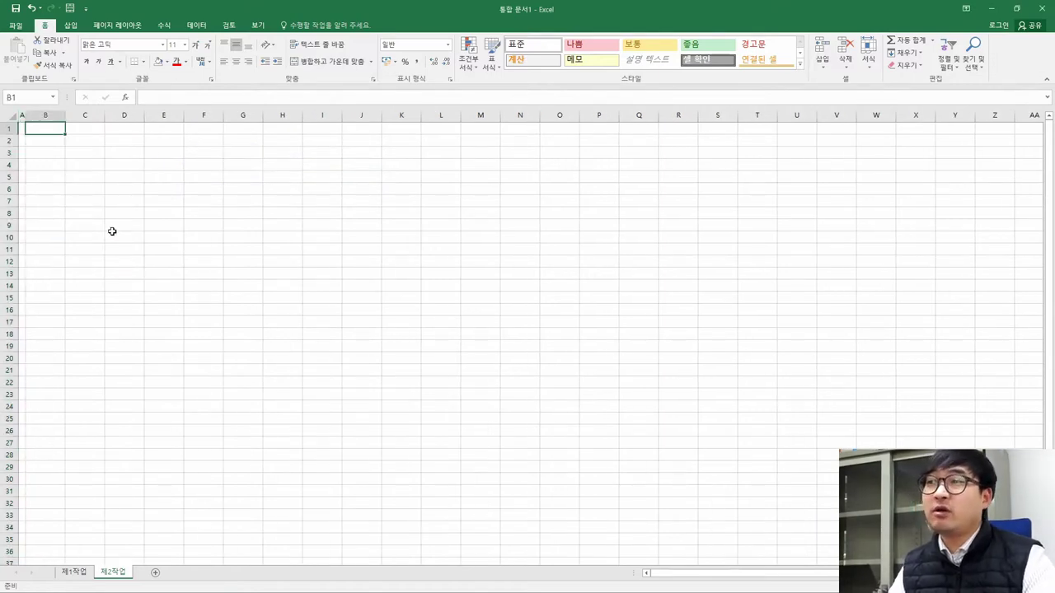
Step: Check the 제2작업 instructions in the GE12-12B.pdf exam paper in Acrobat Reader, and copy range B4:H12 from the Excel workbook's 제1작업 sheet
key("alt+Tab")
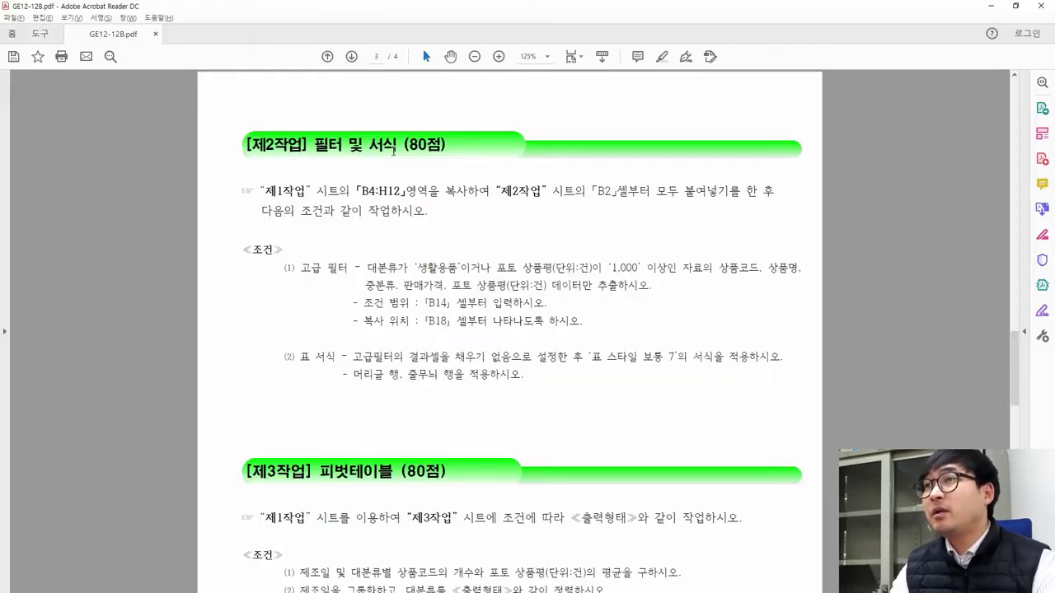
left_click_drag(302, 266, 366, 269)
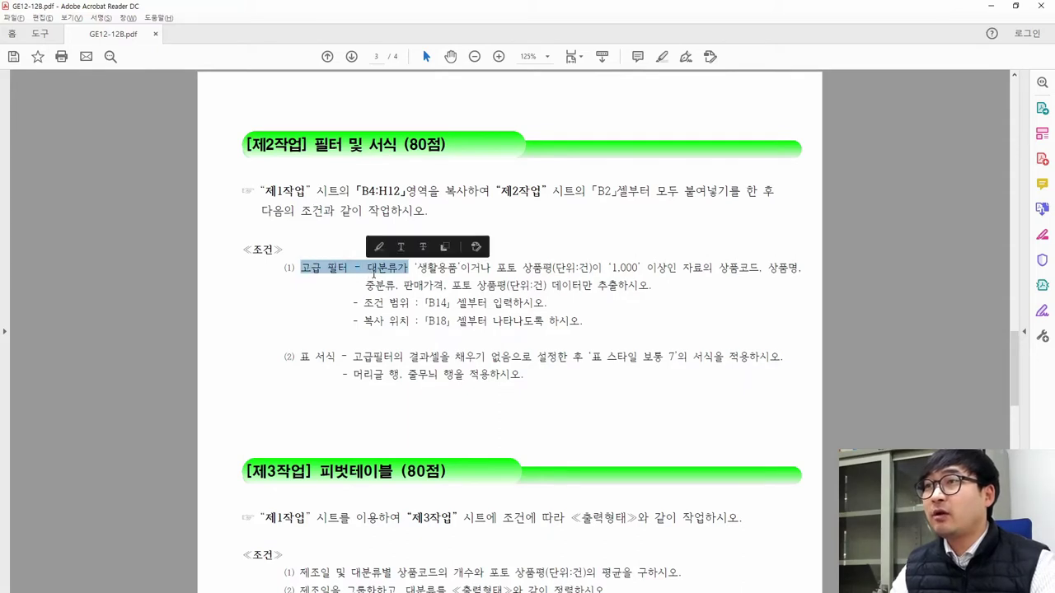
left_click(255, 231)
left_click_drag(265, 191, 400, 191)
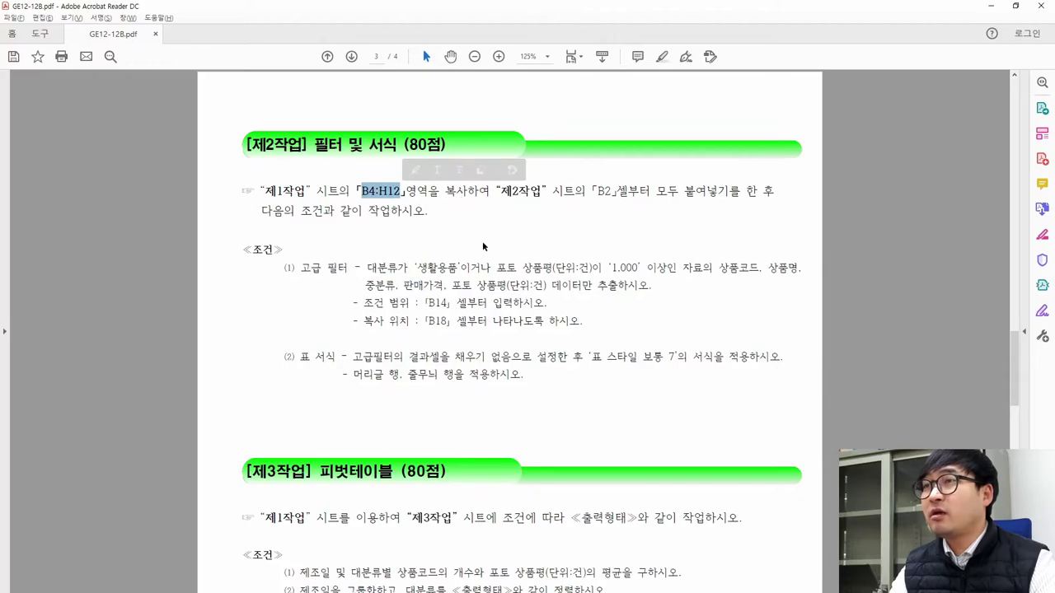
key("alt+Tab")
left_click(73, 571)
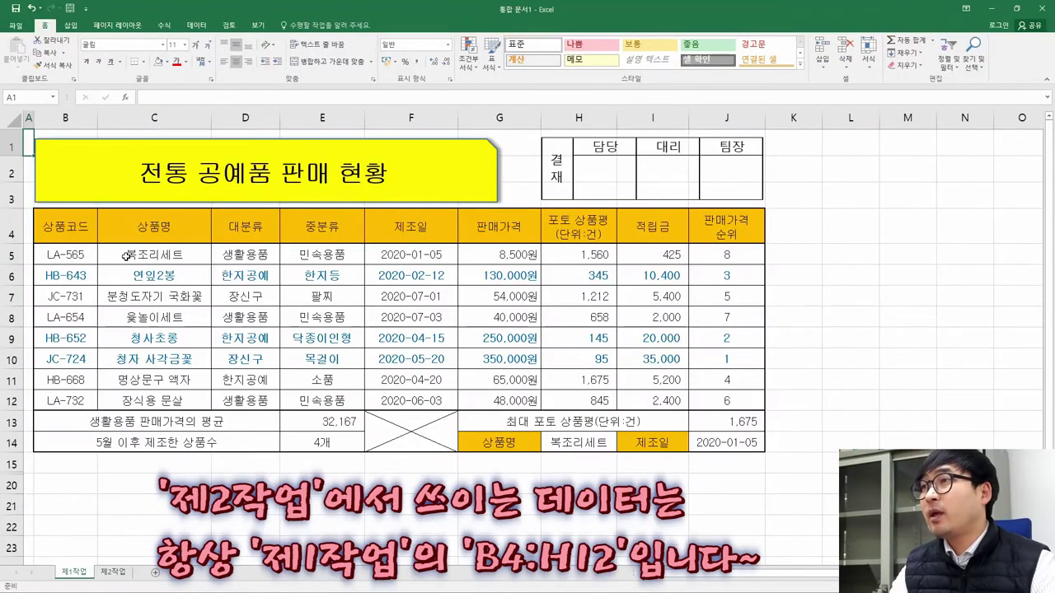
left_click_drag(66, 228, 581, 405)
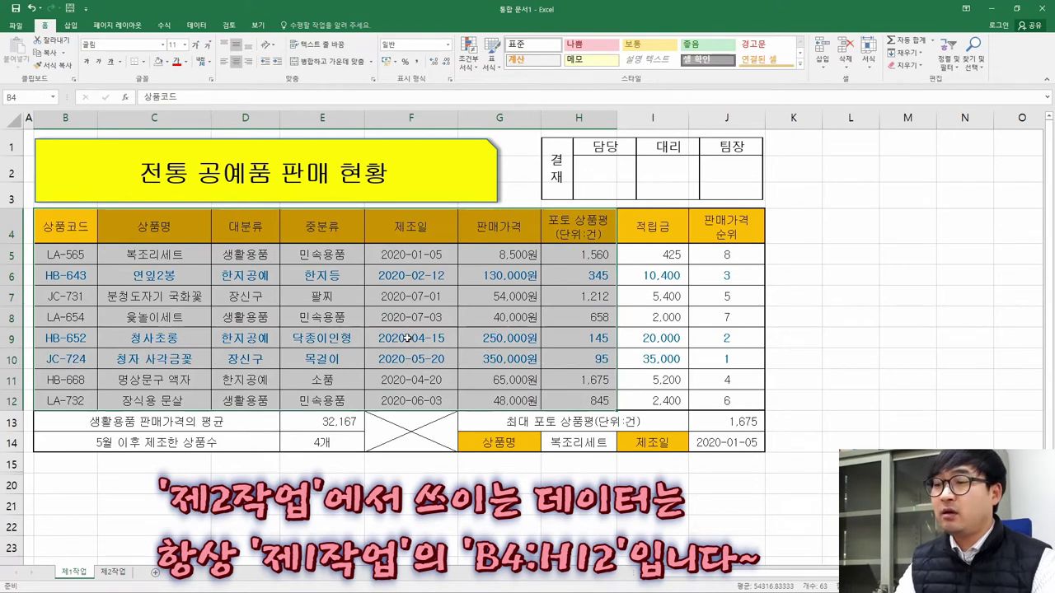
right_click(297, 264)
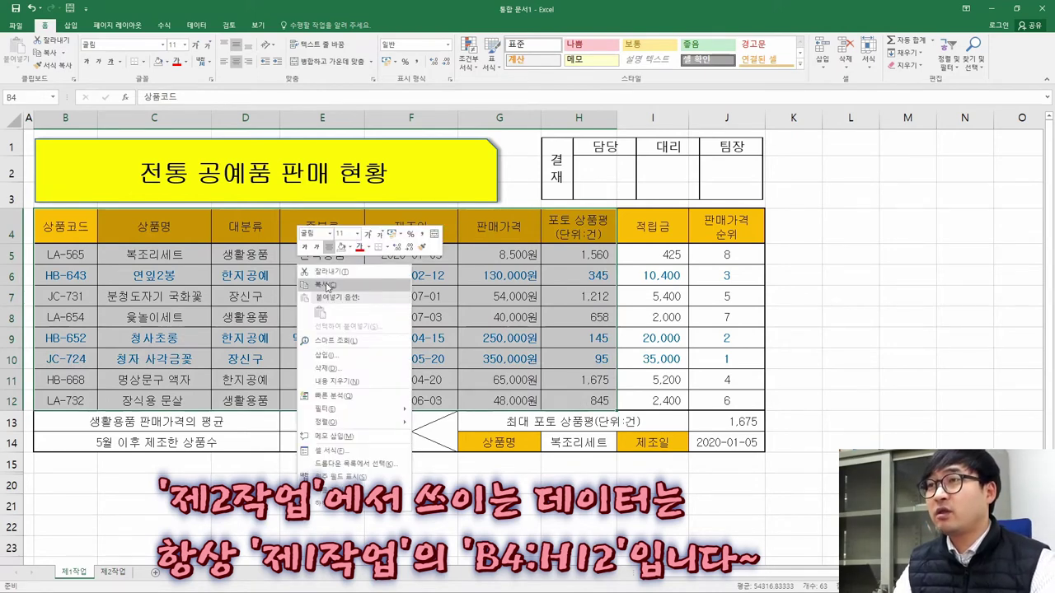
left_click(326, 286)
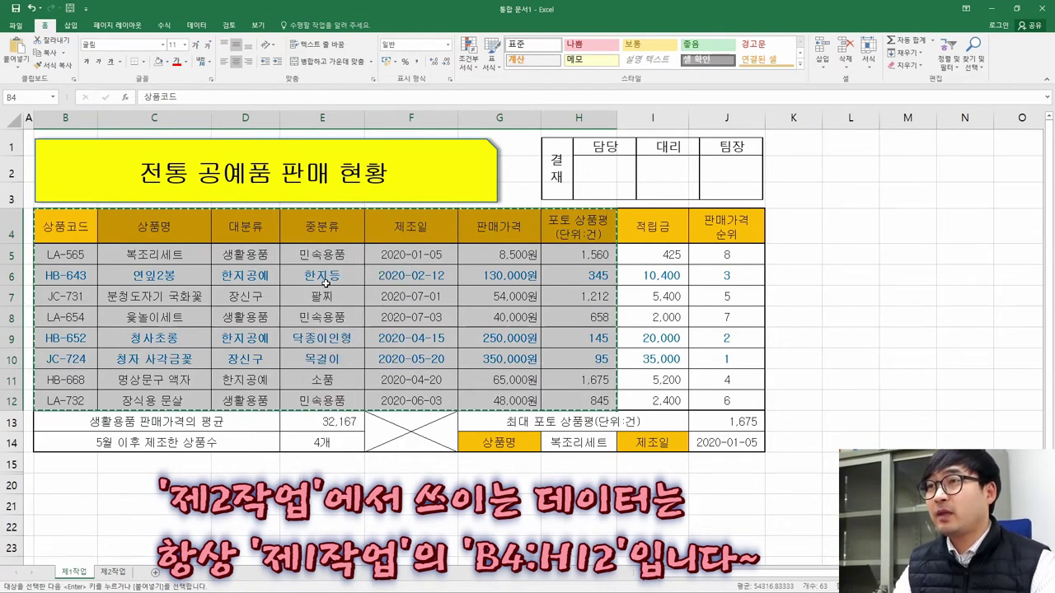
Step: Paste the copied table with all its formatting at cell B2 of the 제2작업 sheet, as the exam paper asks
left_click(113, 572)
key("alt+Tab")
left_click_drag(495, 191, 692, 198)
key("alt+Tab")
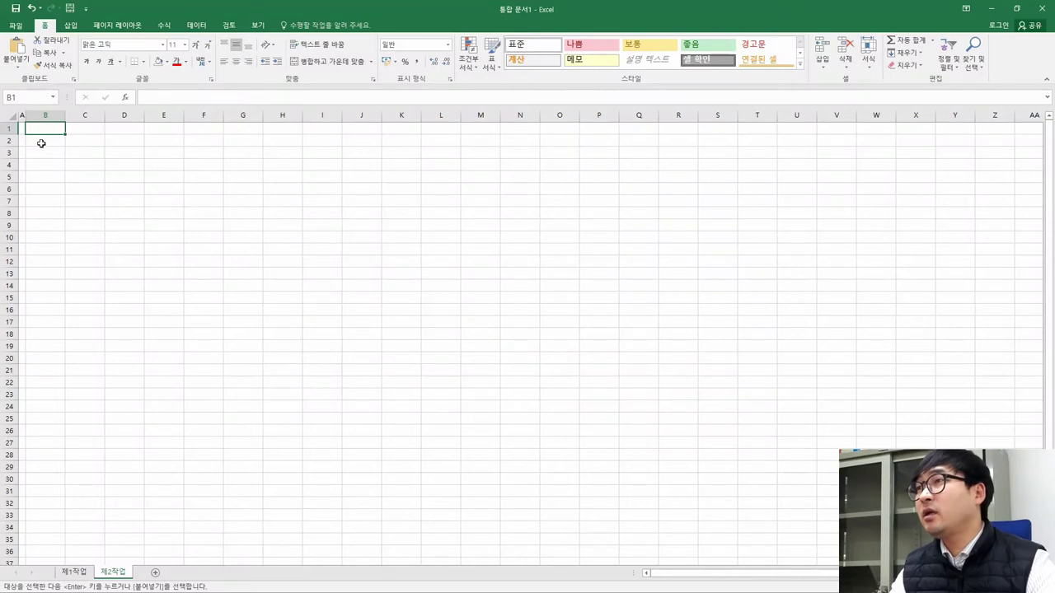
left_click(41, 143)
left_click(44, 141)
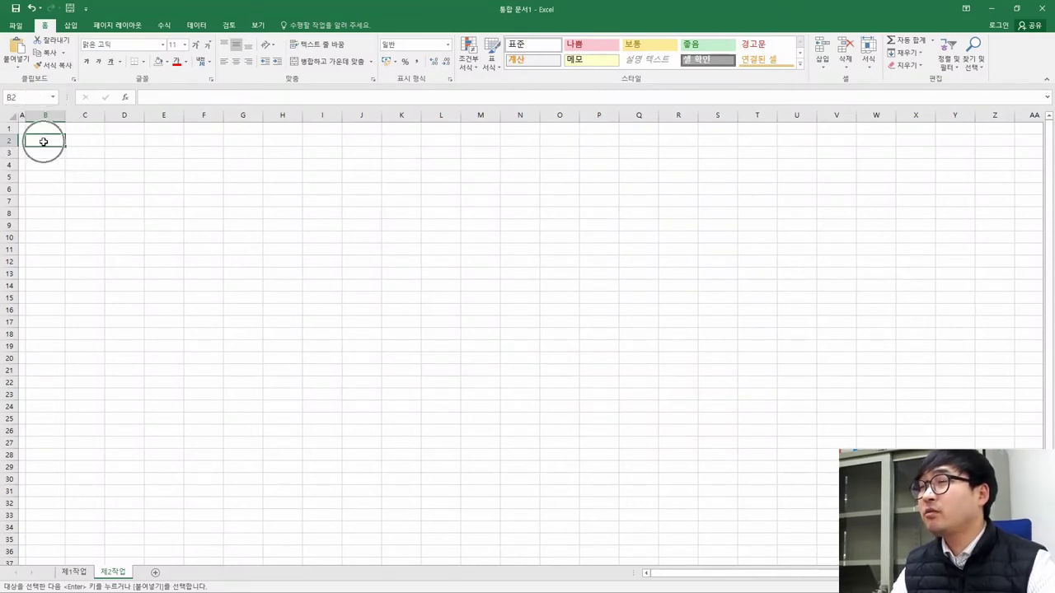
scroll(44, 142, "up", 5)
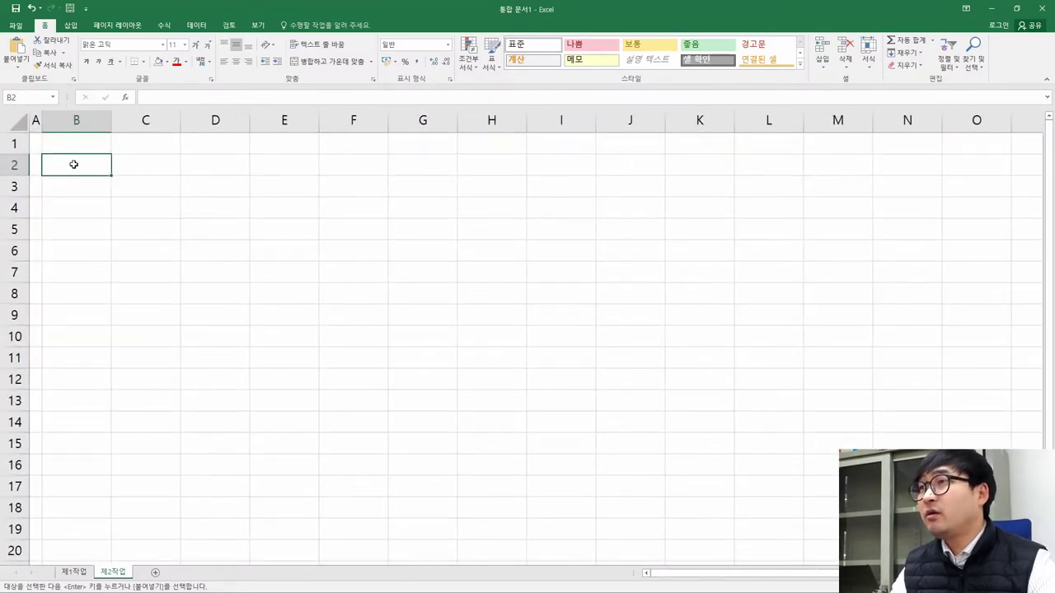
right_click(73, 164)
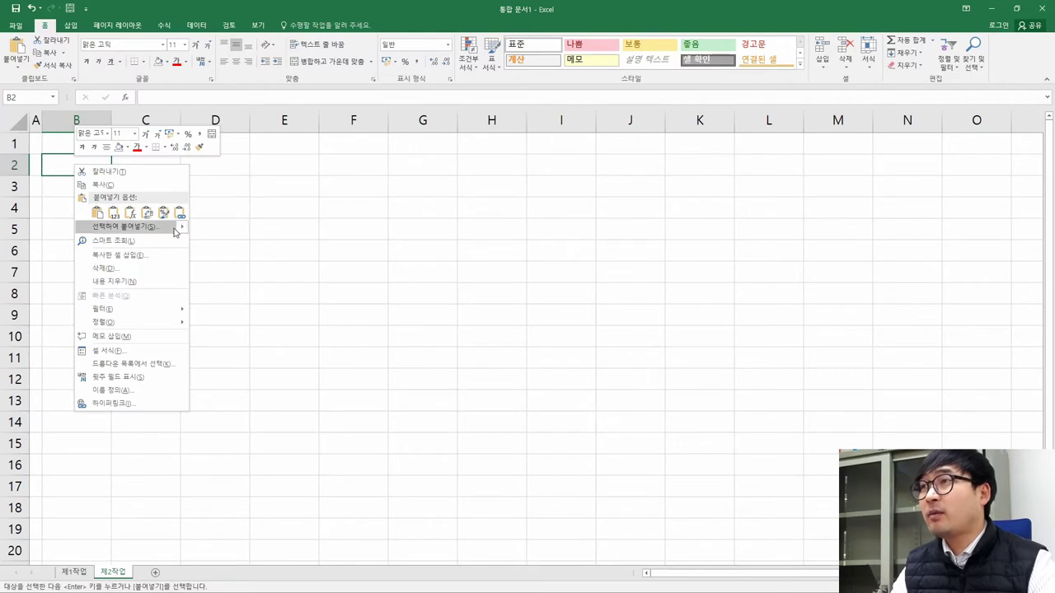
mouse_move(174, 231)
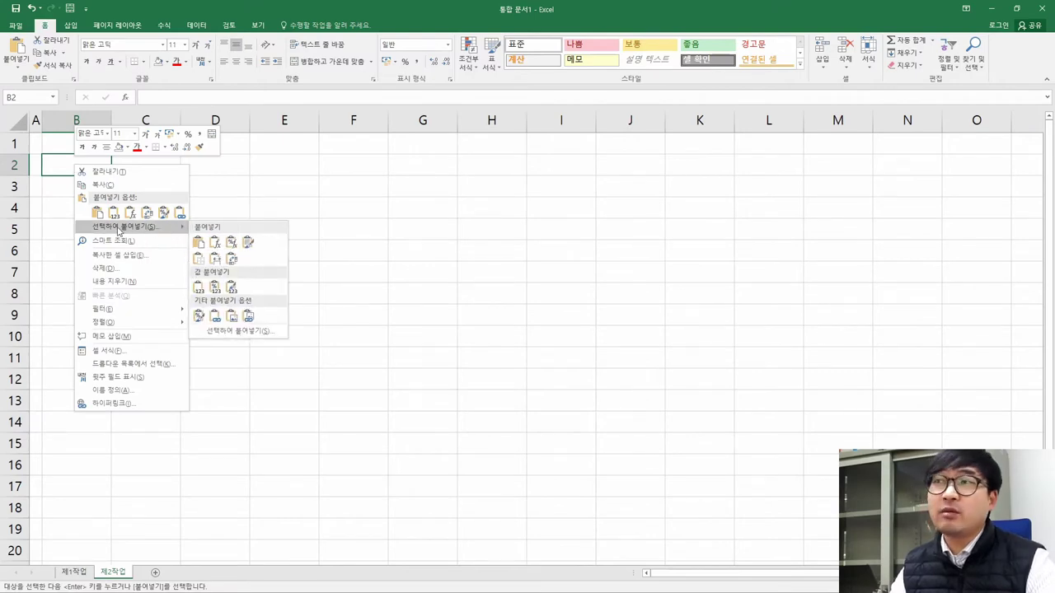
left_click(97, 213)
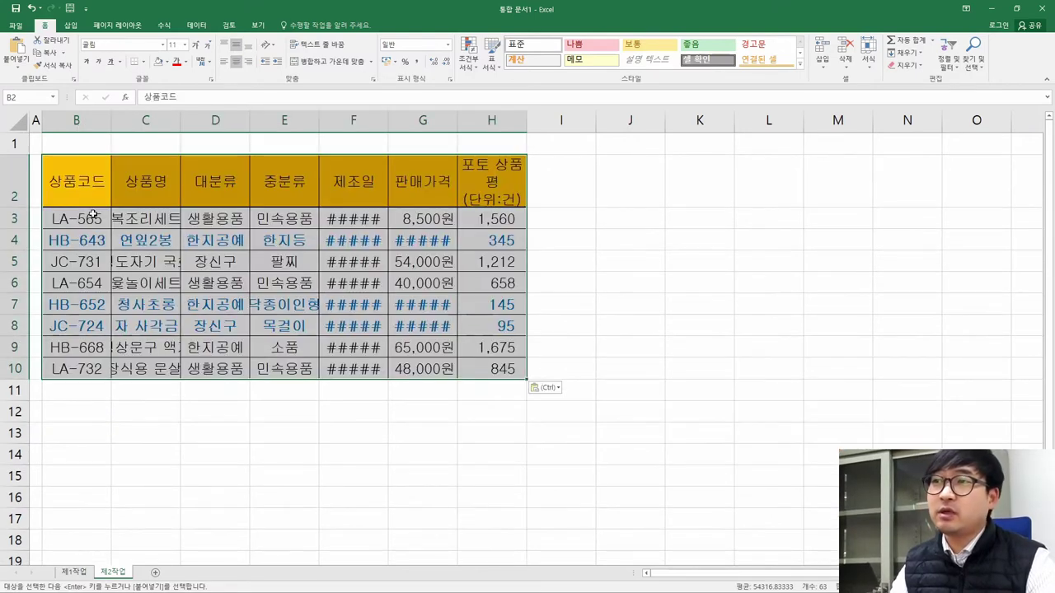
Step: Autofit the column widths of the whole 제2작업 sheet to their contents
left_click(346, 238)
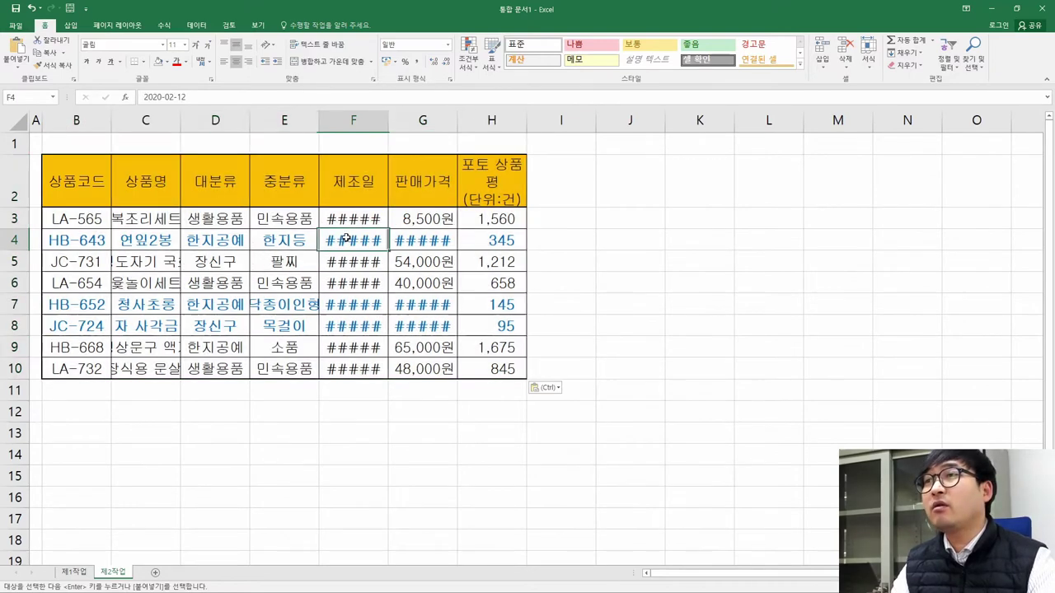
left_click(15, 124)
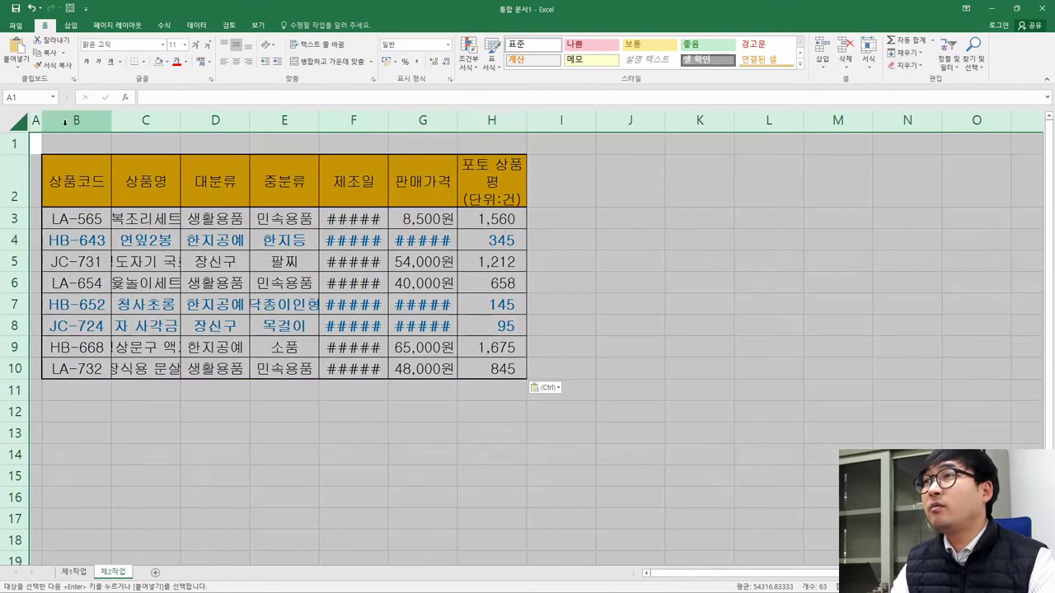
double_click(111, 120)
left_click(241, 301)
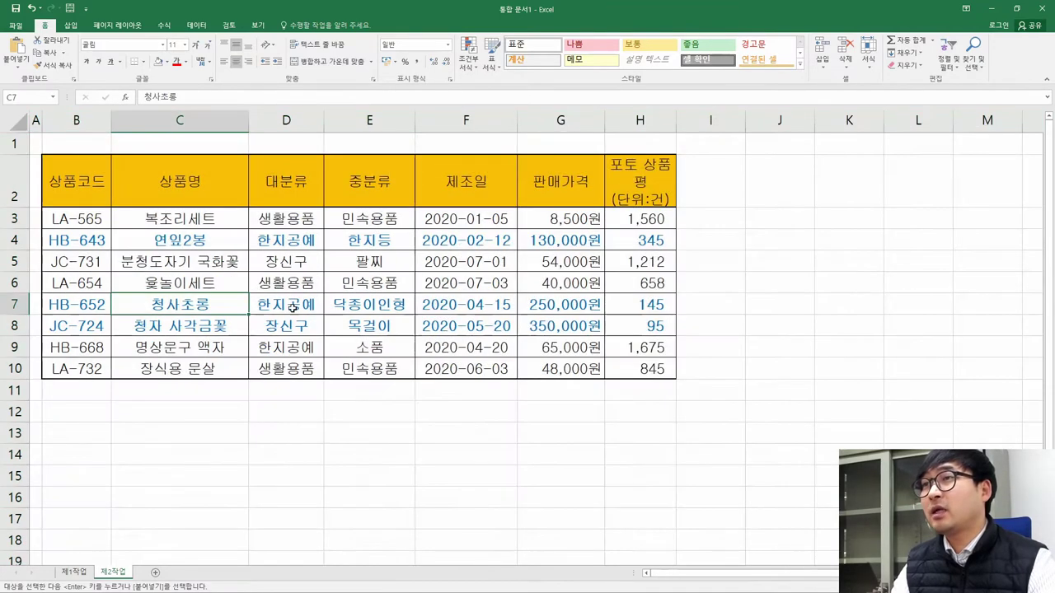
left_click(103, 239)
Step: Examine the advanced filter condition in the exam PDF and the matching 생활용품 entries in the 대분류 column of the Excel table
key("alt+Tab")
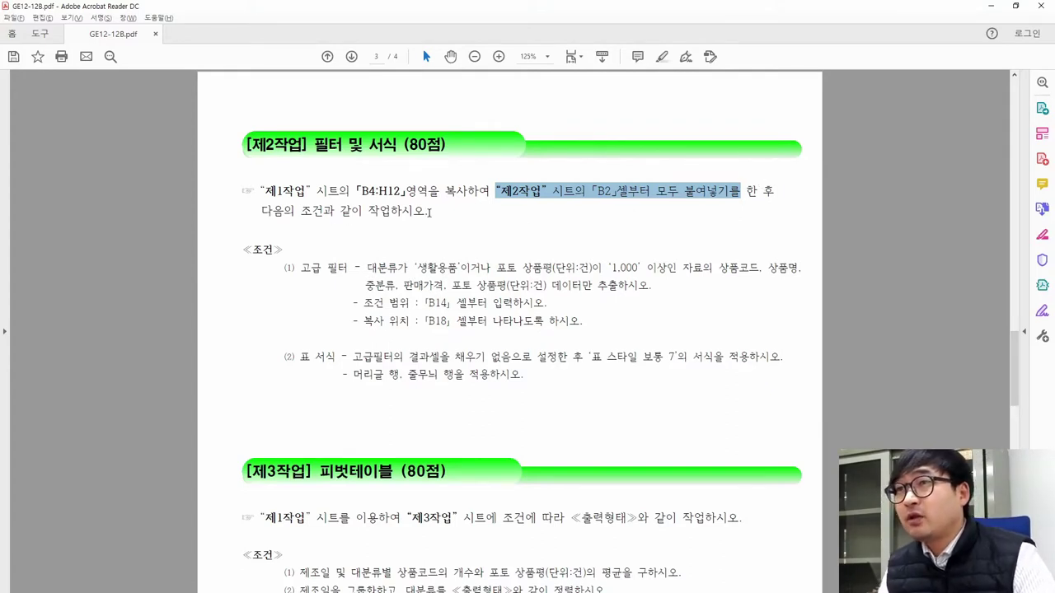
left_click_drag(262, 213, 426, 212)
left_click(295, 268)
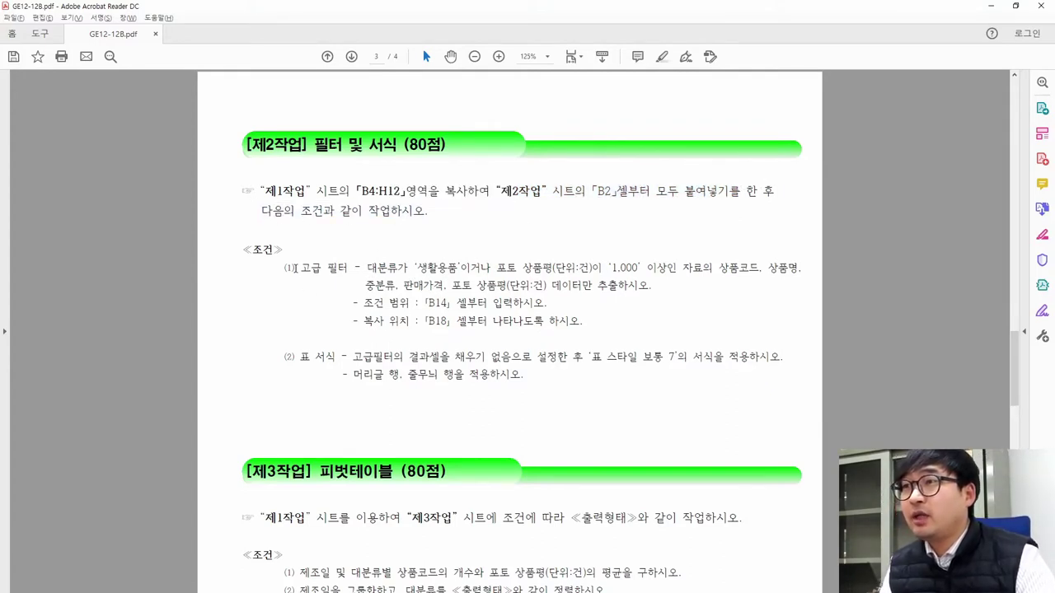
left_click_drag(298, 267, 458, 273)
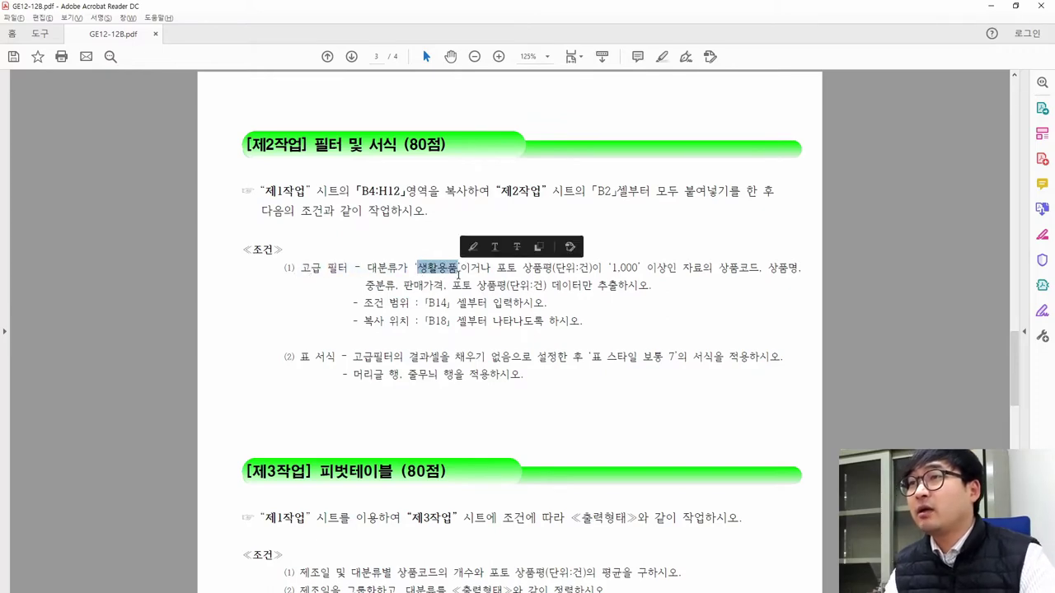
key("alt+Tab")
left_click(276, 189)
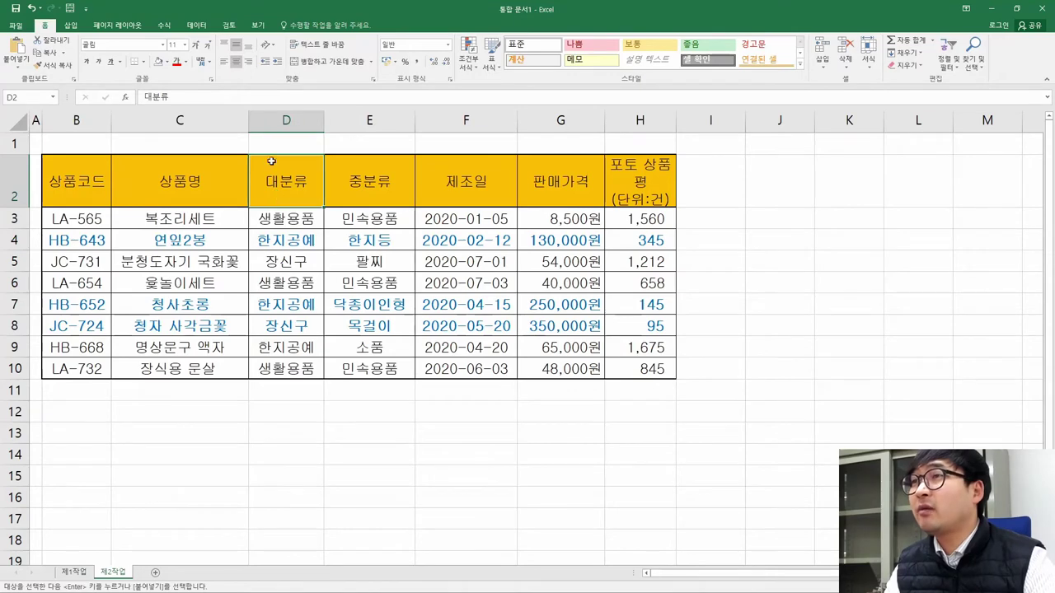
left_click(307, 220)
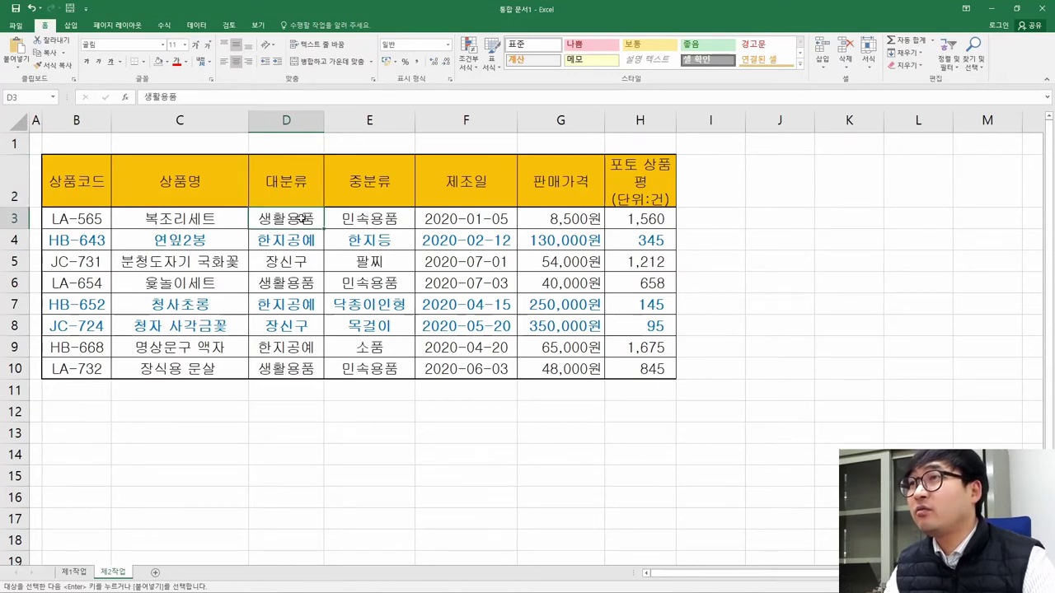
left_click(293, 285)
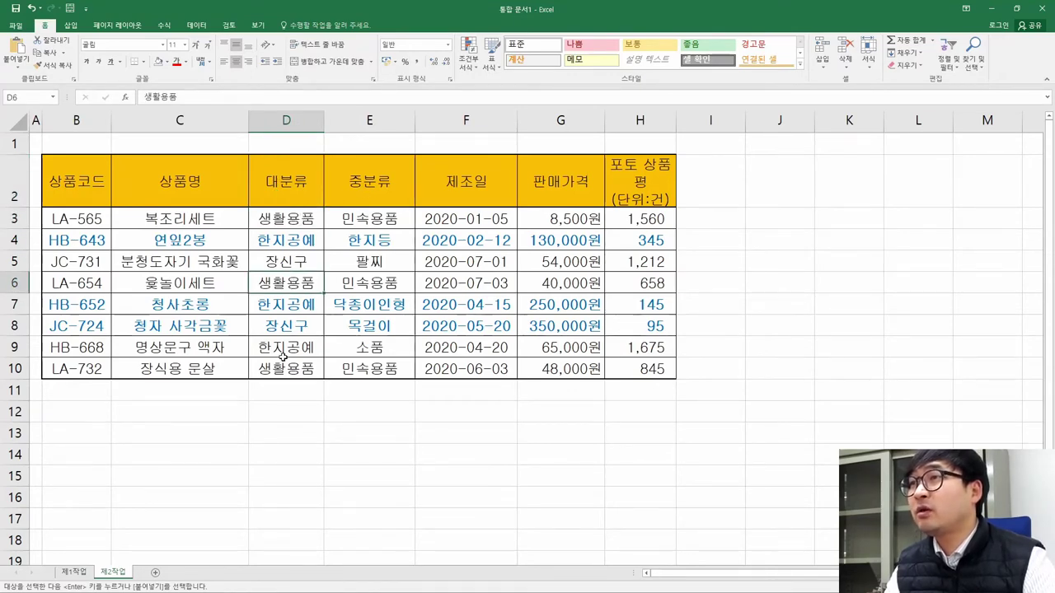
Step: Check the criteria range location in the exam PDF and enter the heading 대분류 in cell B14 of the 제2작업 sheet
key("alt+Tab")
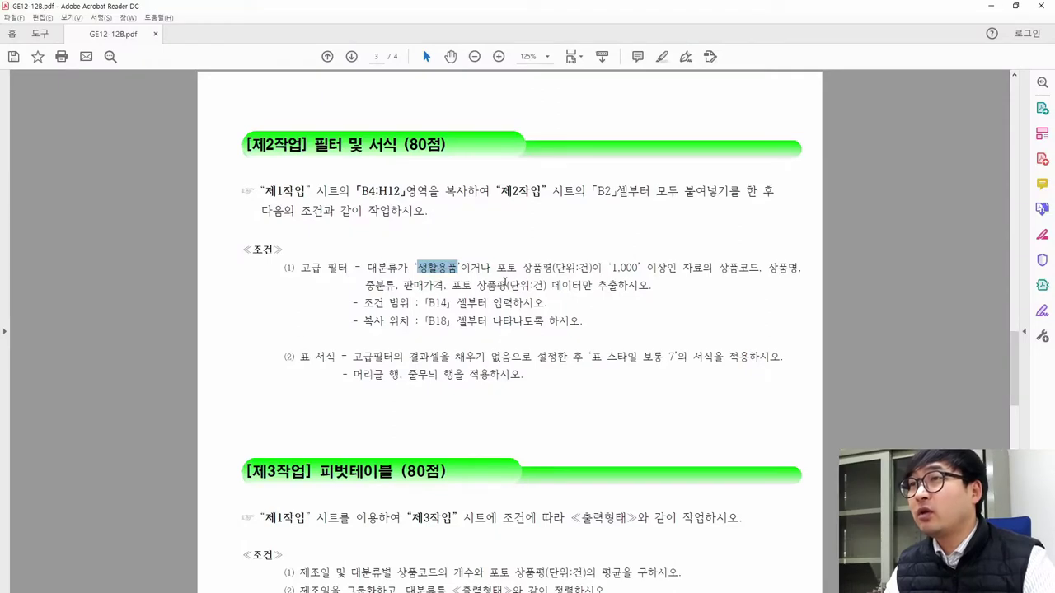
left_click_drag(366, 307, 454, 310)
key("alt+Tab")
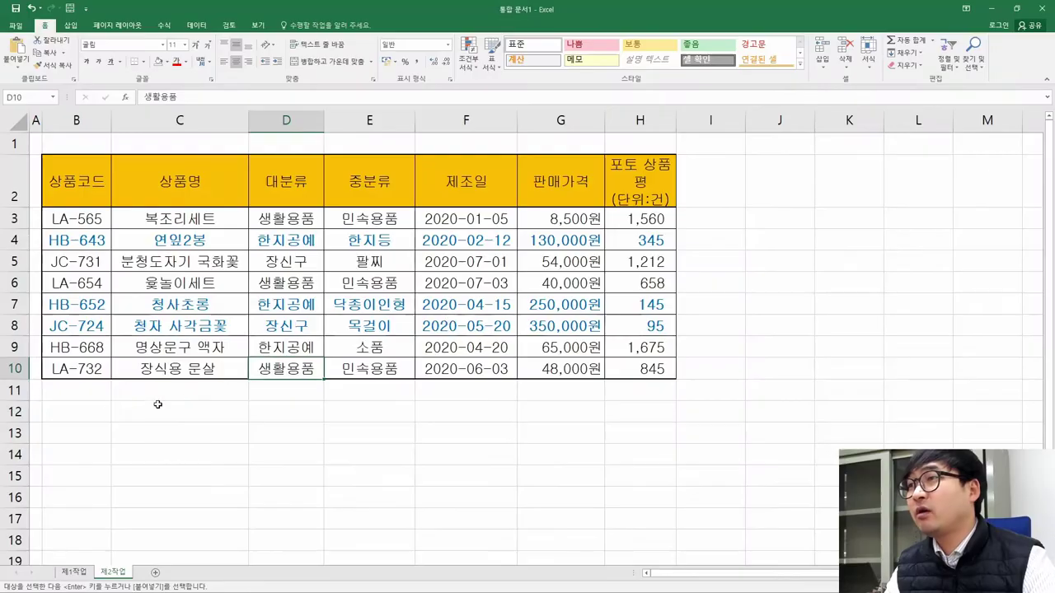
left_click(85, 454)
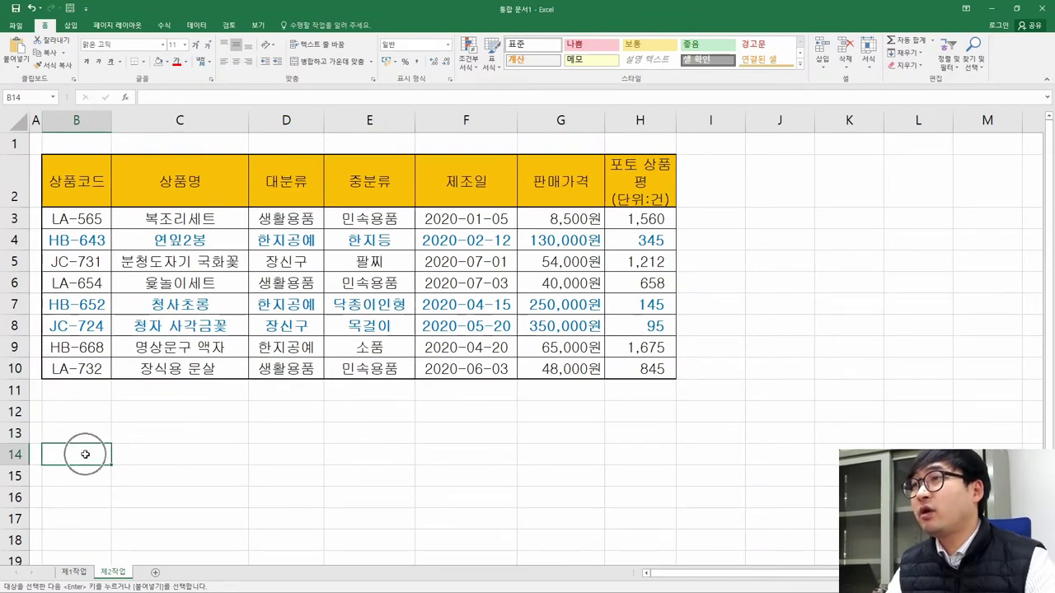
key("alt+Tab")
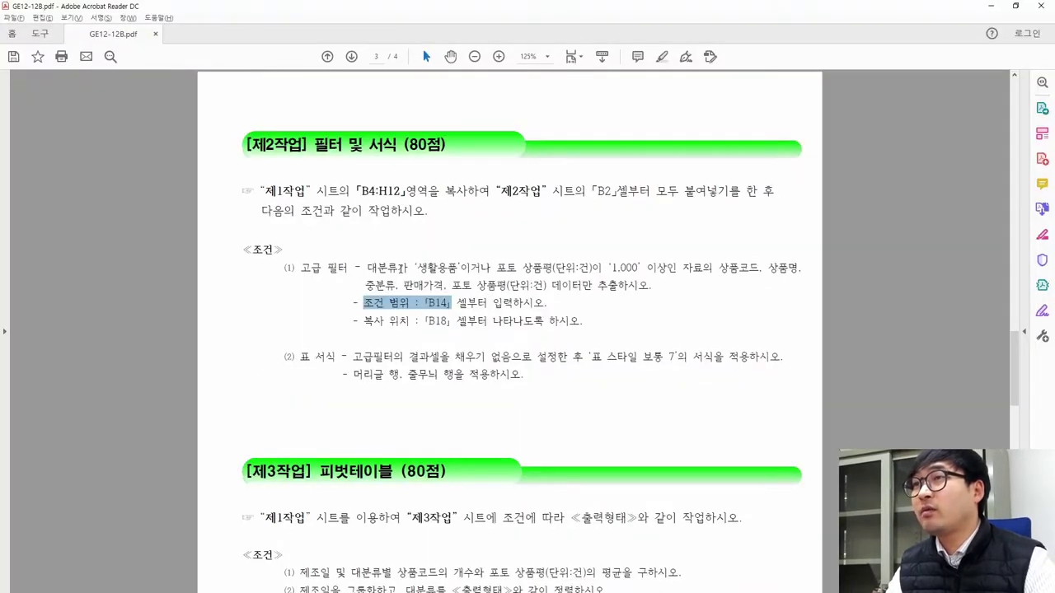
key("alt+Tab")
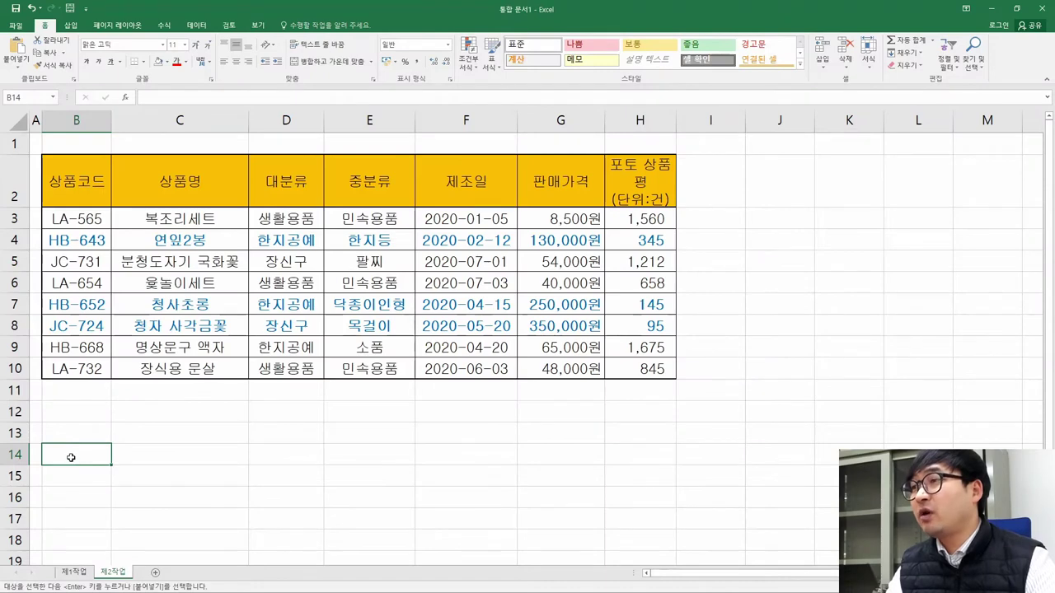
type("대분류")
key("Return")
Step: Widen column H slightly so that the 포토 상품평(단위:건) heading fits on two lines
left_click(72, 456)
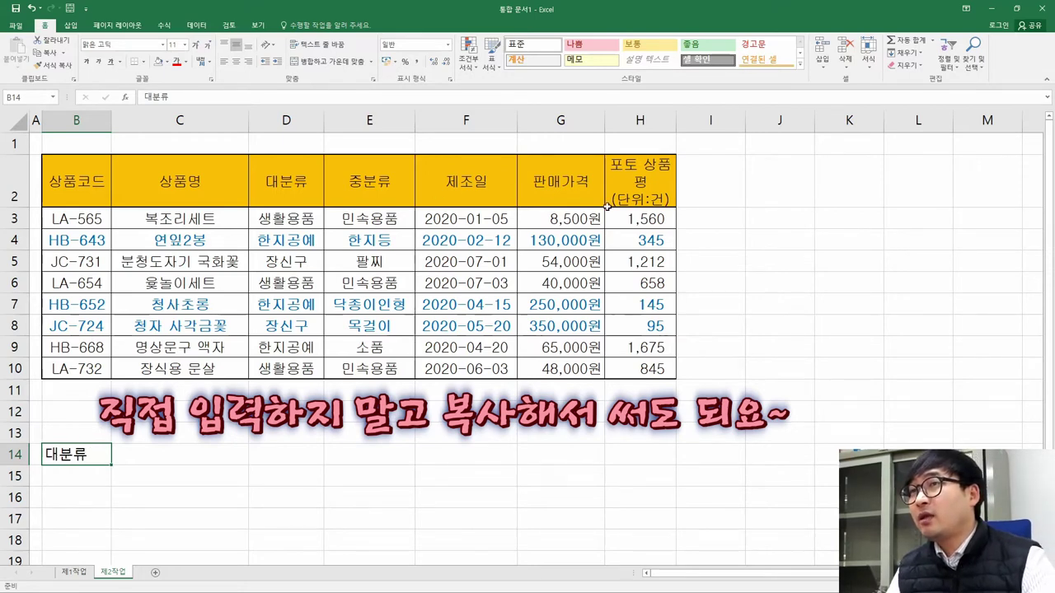
left_click(655, 187)
left_click_drag(675, 120, 694, 120)
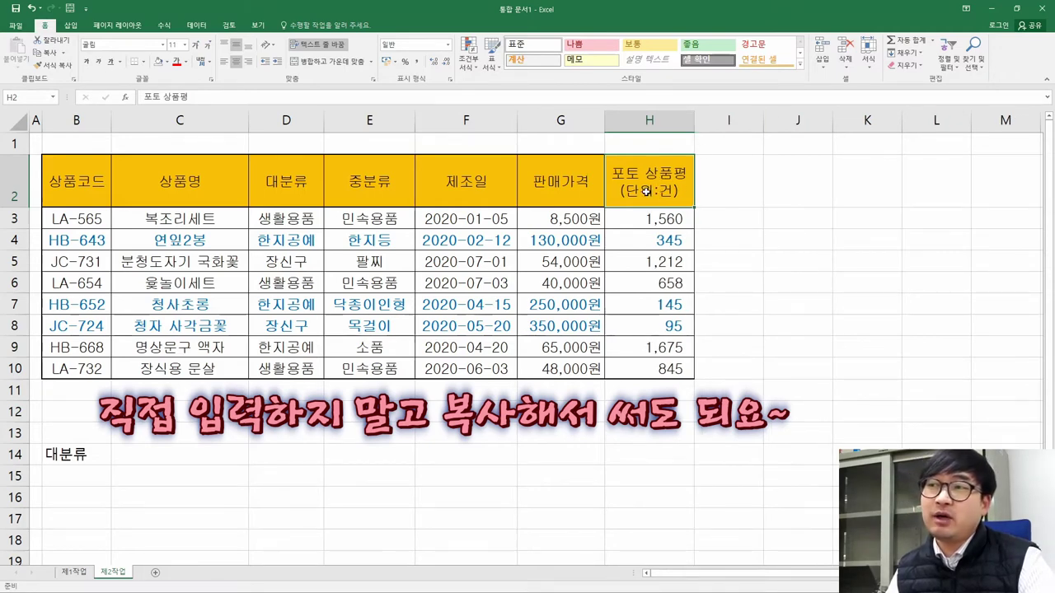
Step: Copy the 대분류 heading from D2 and paste it with its formatting over cell B14
left_click(282, 184)
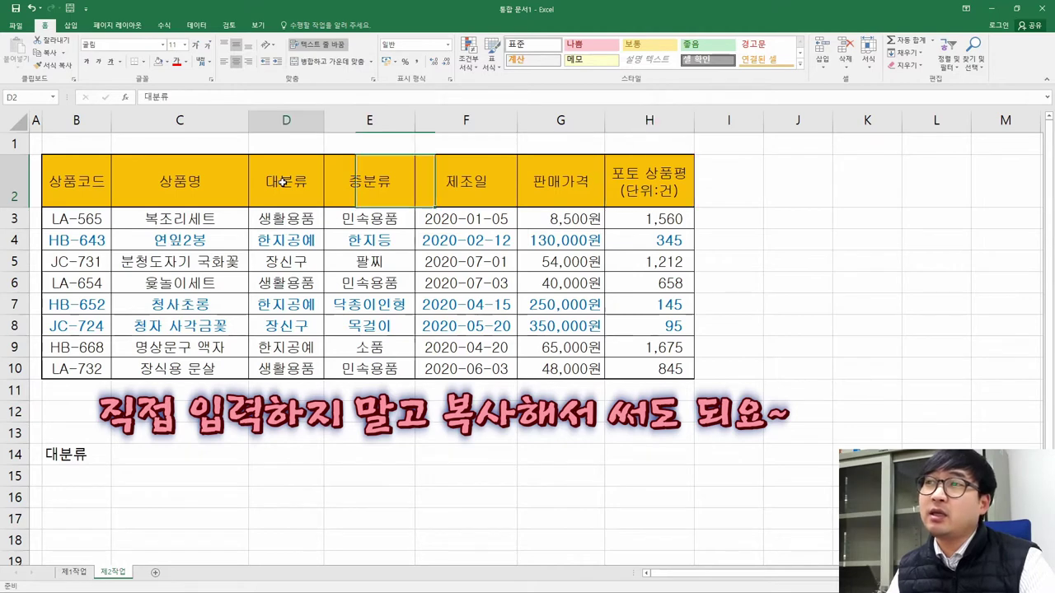
key("ctrl+c")
right_click(283, 186)
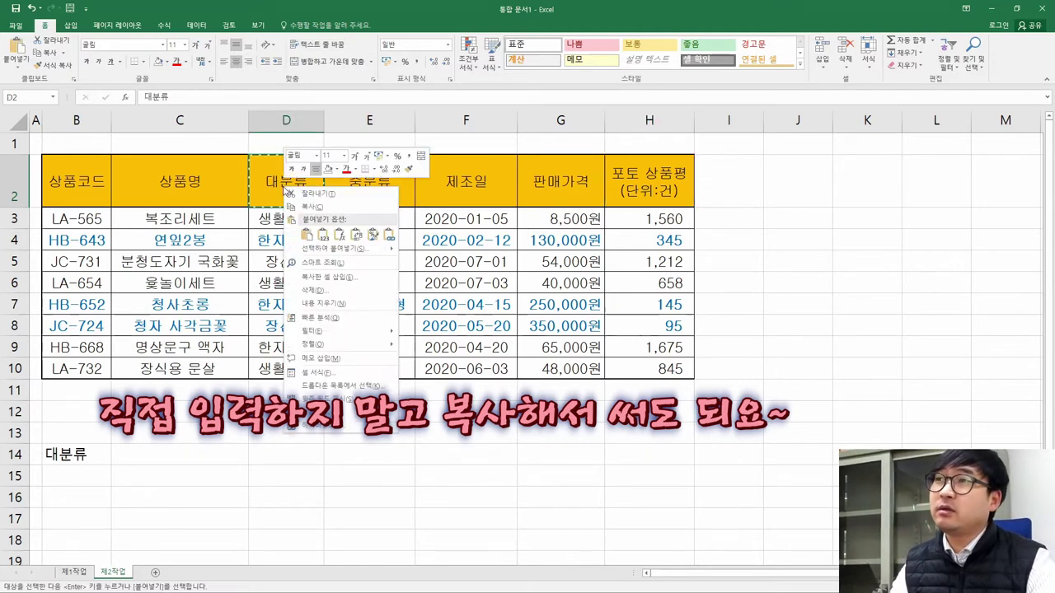
key("Escape")
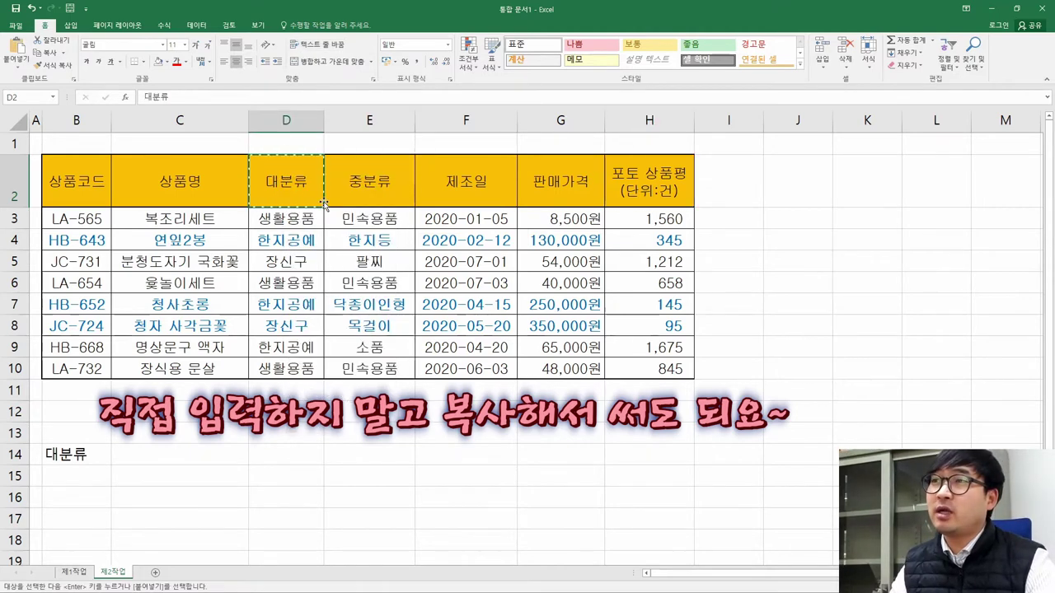
left_click(66, 455)
right_click(86, 454)
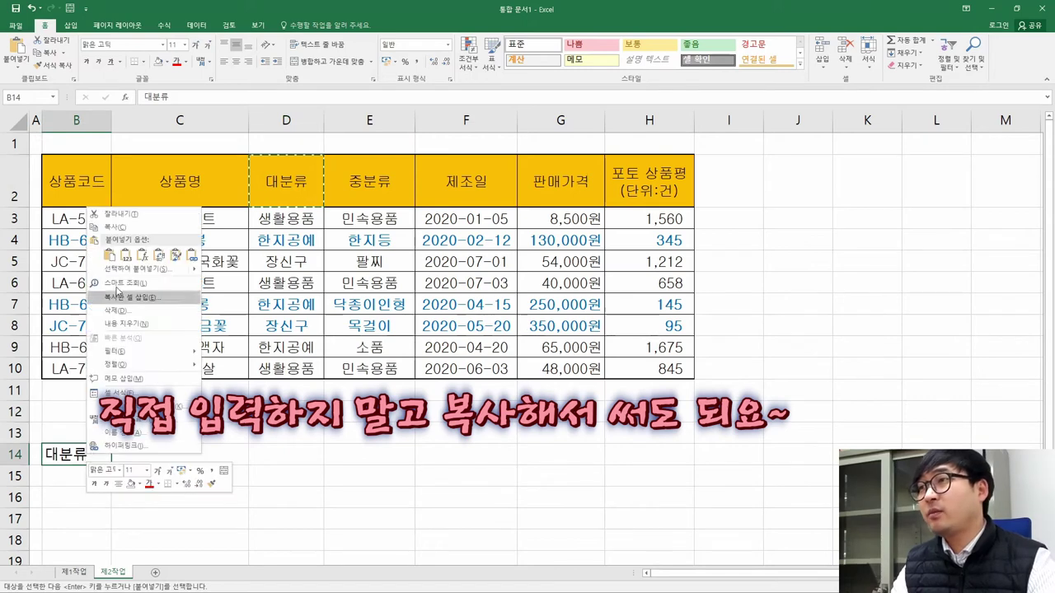
left_click(110, 256)
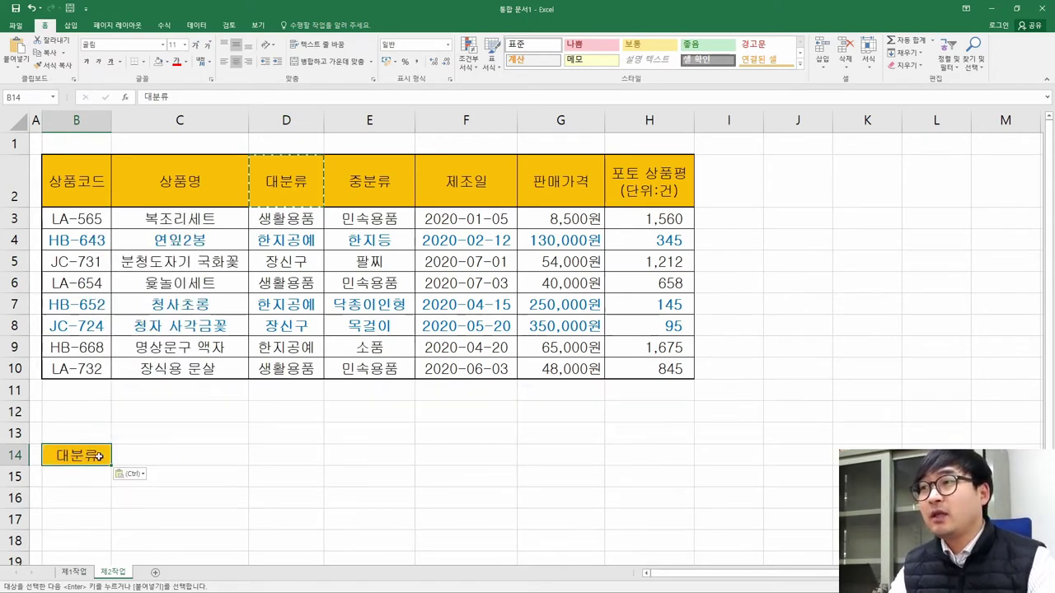
Step: Check the first filter condition in the exam PDF and copy 생활용품 from D3 into cell B15
key("alt+Tab")
left_click_drag(415, 268, 448, 268)
key("alt+Tab")
left_click(266, 226)
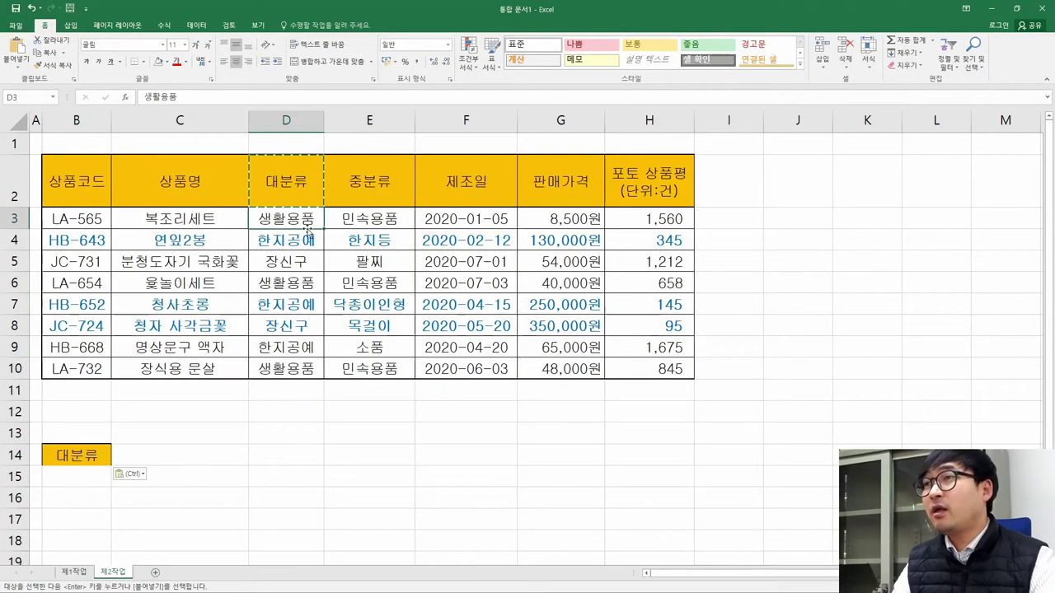
key("ctrl+c")
left_click(95, 478)
key("ctrl+v")
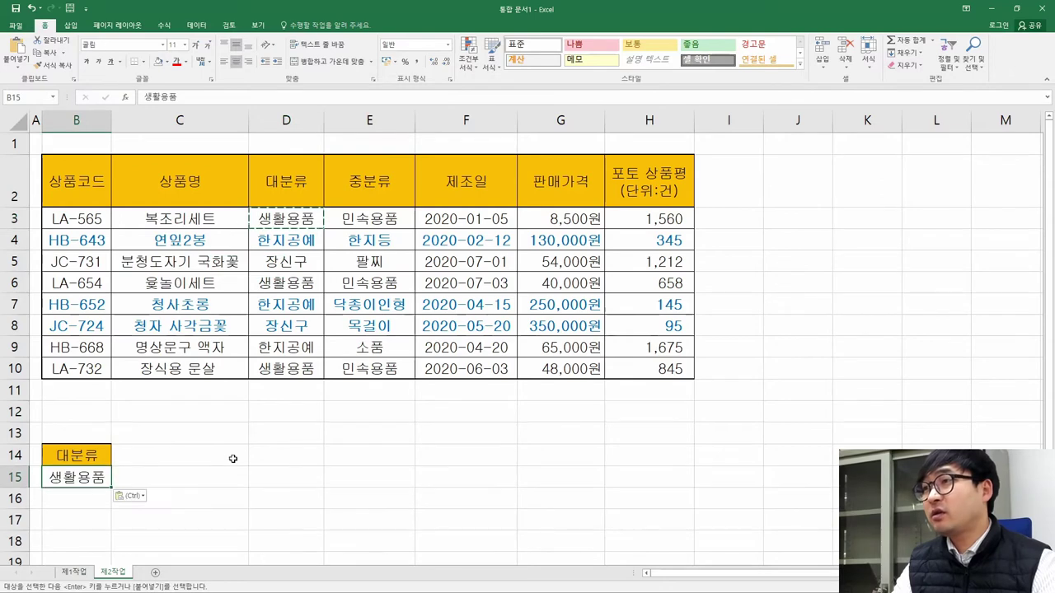
Step: Check the second condition's field in the exam PDF and copy the 포토 상품평(단위:건) heading from H2 into cell C14
left_click(188, 456)
key("alt+Tab")
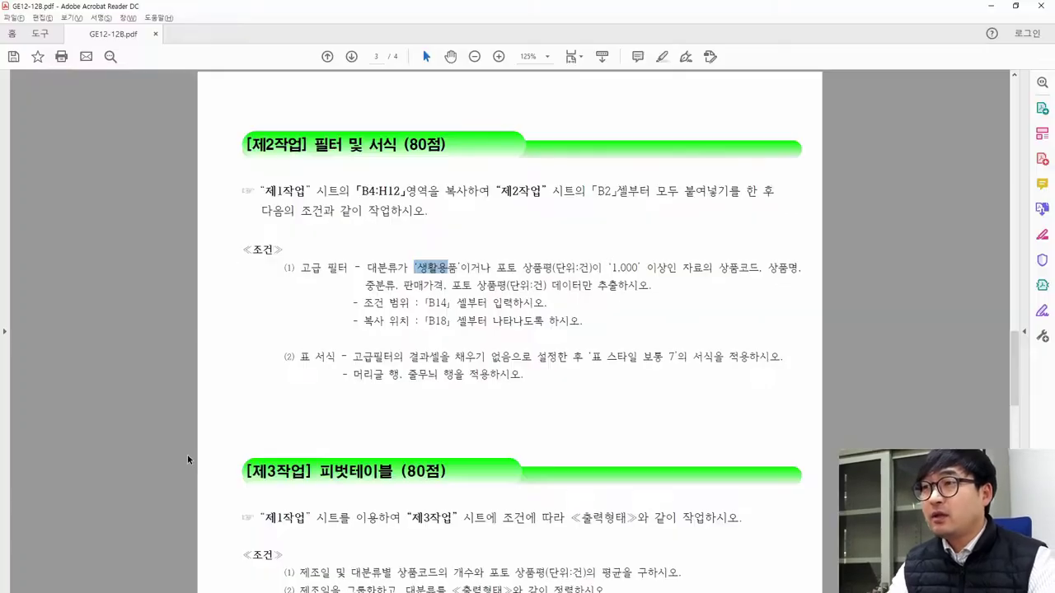
left_click_drag(493, 269, 600, 271)
key("alt+Tab")
left_click(639, 194)
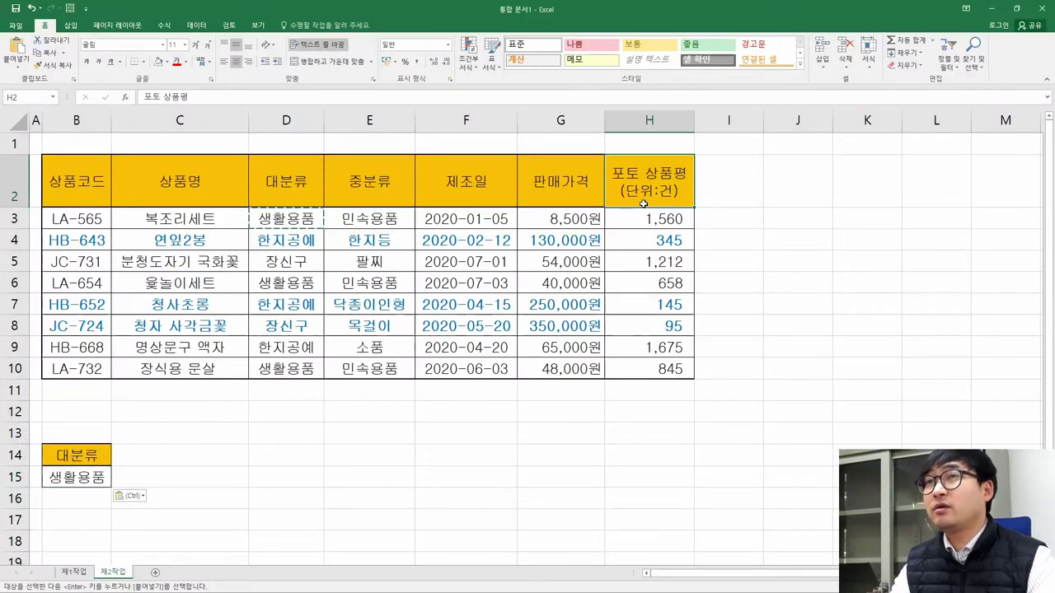
key("ctrl+c")
left_click(147, 462)
key("ctrl+v")
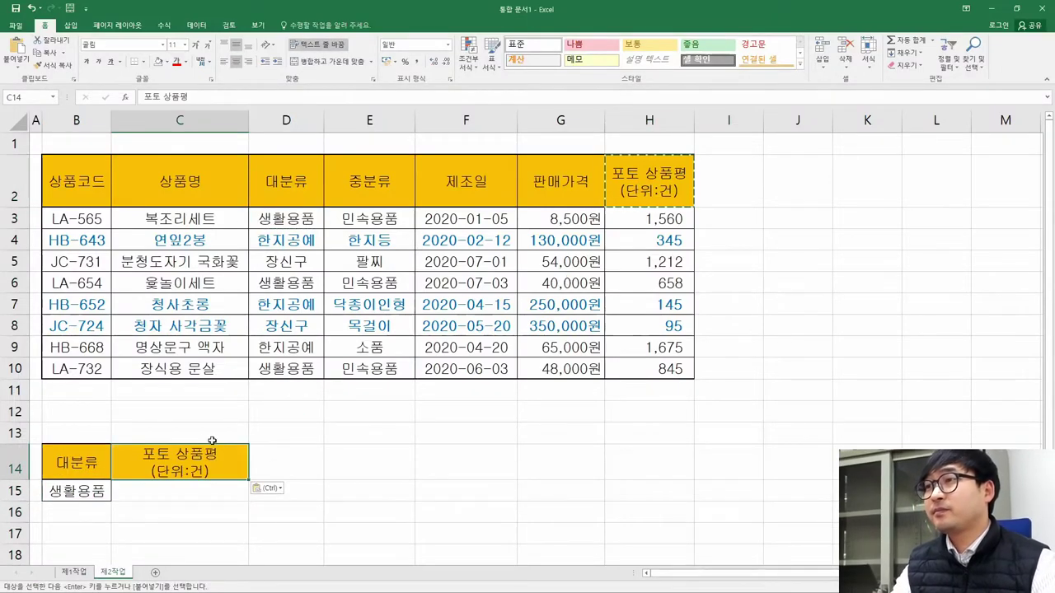
Step: Check the threshold for 포토 상품평 in the exam PDF and enter the criterion >=1000 in cell C15
key("alt+Tab")
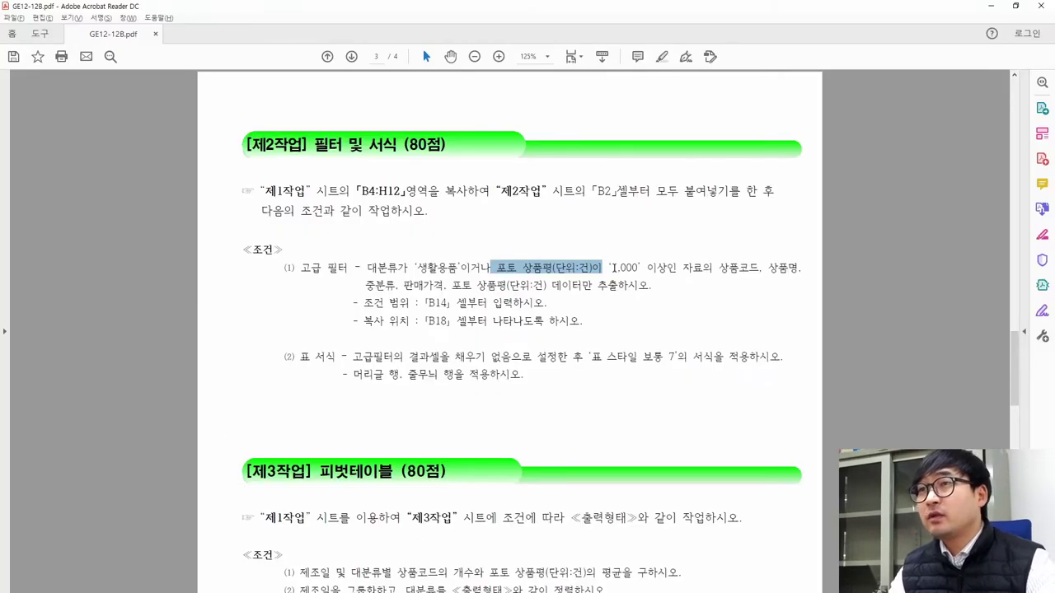
left_click_drag(612, 268, 643, 268)
key("alt+Tab")
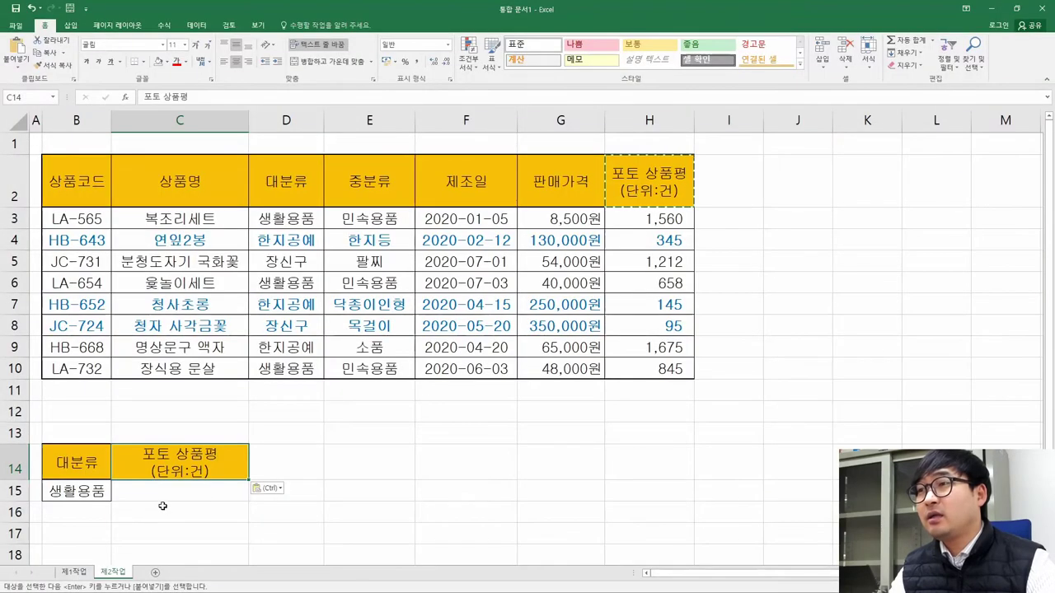
left_click(191, 489)
type(">=1000")
key("Return")
Step: Read the 고급 필터 condition in the exam PDF, examining the 이상 wording and the 이거나 connector
key("alt+Tab")
left_click_drag(646, 268, 712, 268)
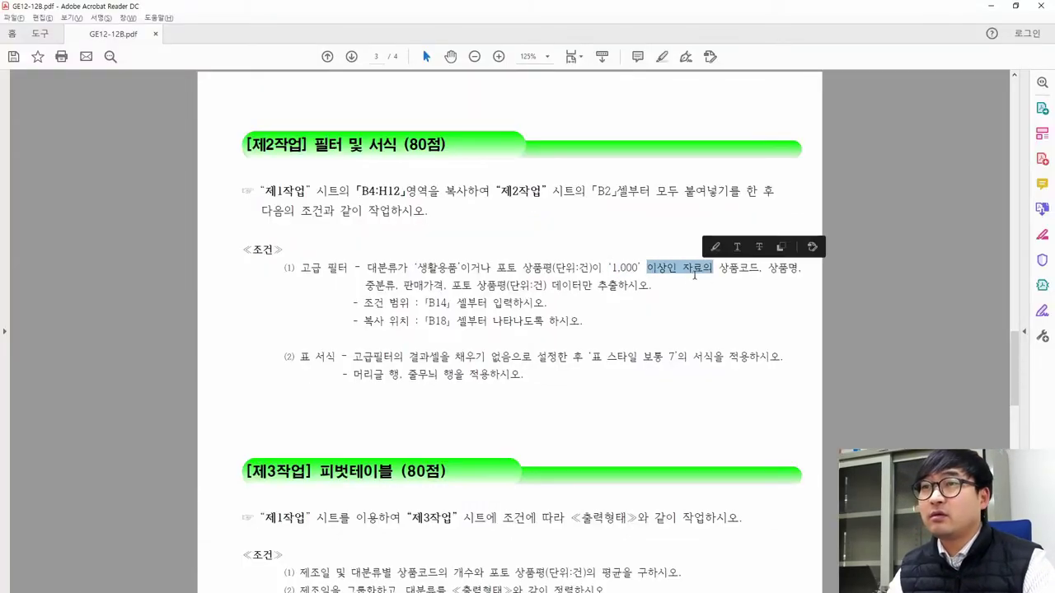
left_click(613, 274)
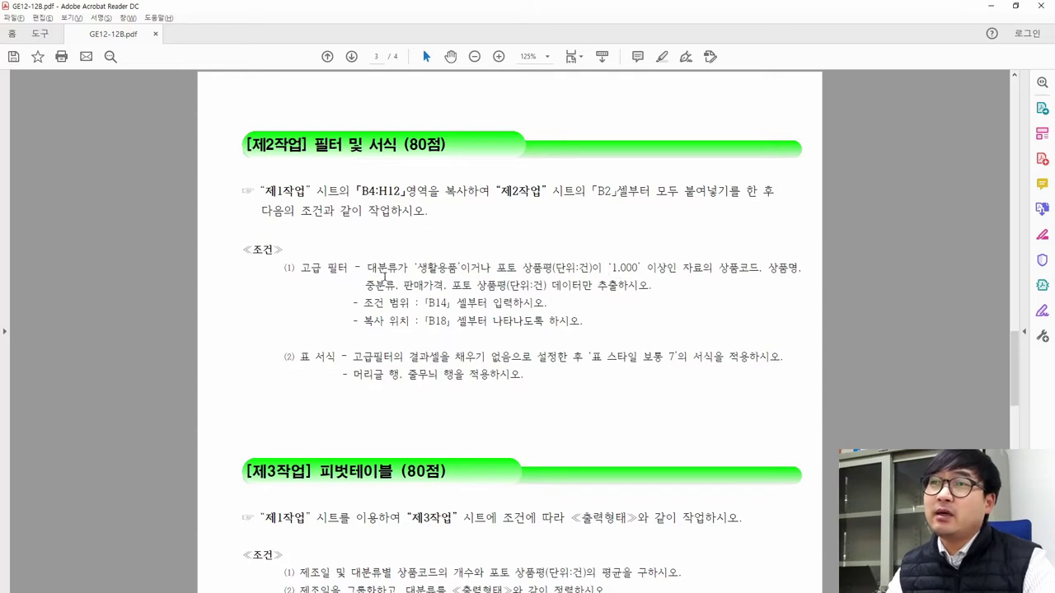
mouse_move(368, 267)
left_mouse_down()
mouse_move(714, 272)
mouse_move(641, 272)
mouse_move(677, 270)
left_mouse_up()
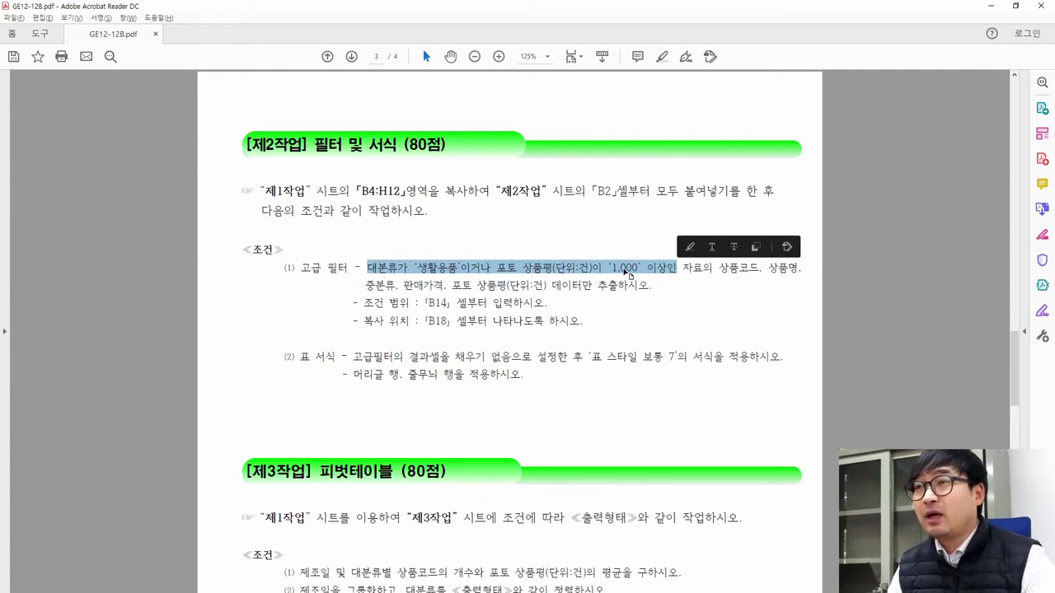
left_click(468, 268)
left_click_drag(460, 268, 490, 269)
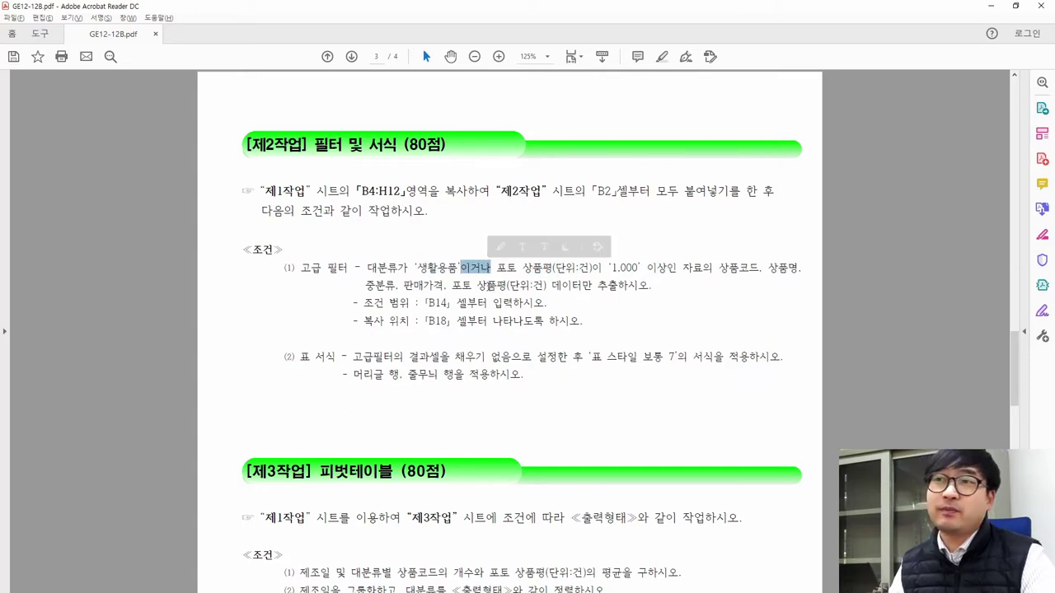
mouse_move(367, 269)
left_mouse_down()
mouse_move(646, 285)
mouse_move(642, 269)
left_mouse_up()
left_click_drag(461, 267, 492, 273)
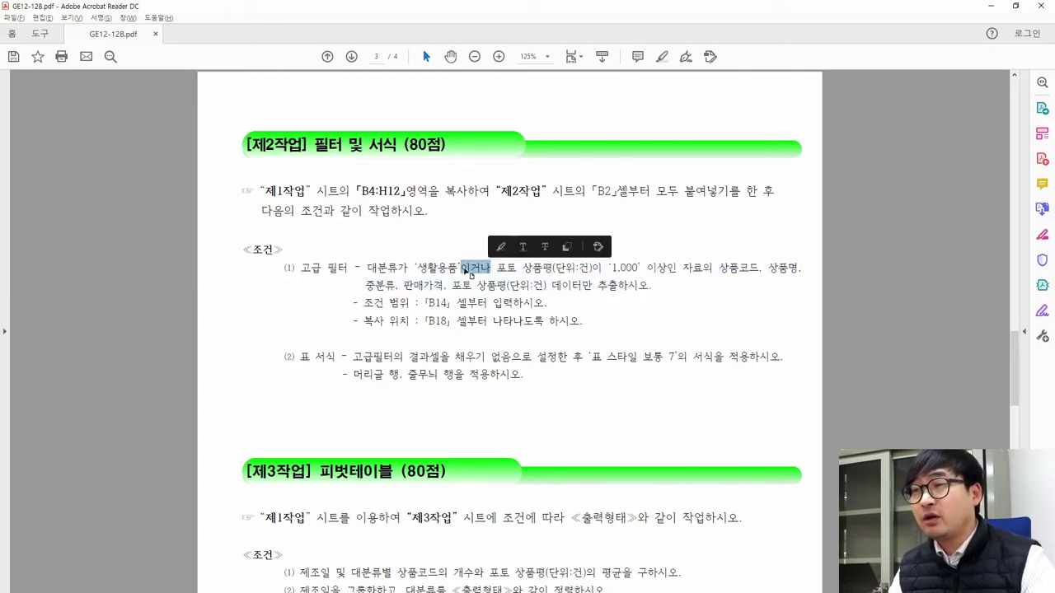
left_click(479, 274)
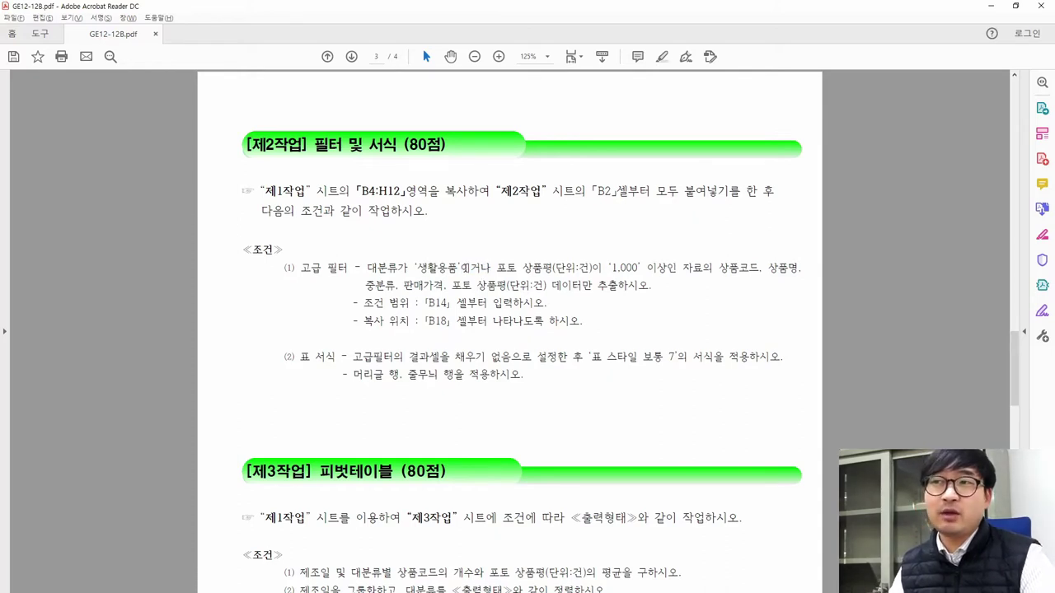
Step: Compare the 대분류 and 포토 상품평 conditions on either side of 이거나 in the exam PDF to determine the OR relationship
left_click_drag(459, 268, 367, 267)
left_click_drag(496, 268, 632, 273)
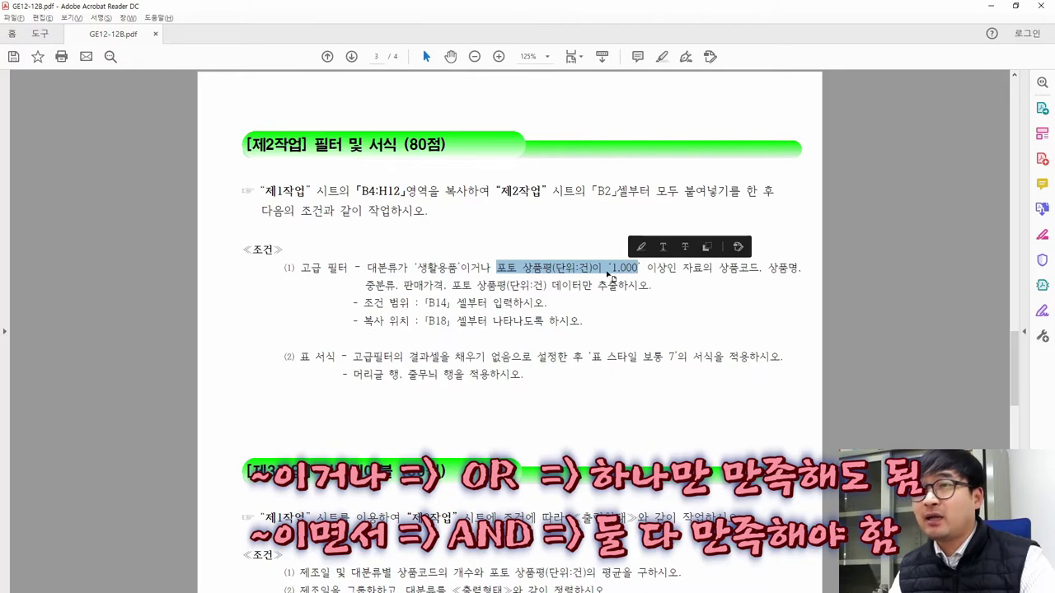
left_click_drag(459, 268, 366, 269)
left_click_drag(496, 267, 601, 270)
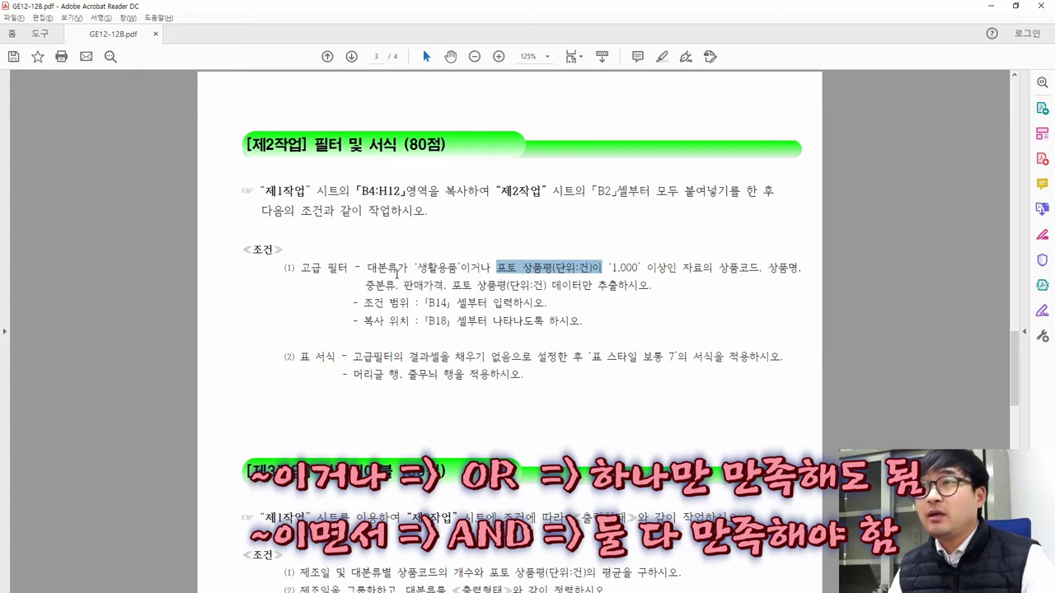
left_click(397, 273)
left_click_drag(464, 268, 635, 269)
left_click_drag(419, 264, 426, 263)
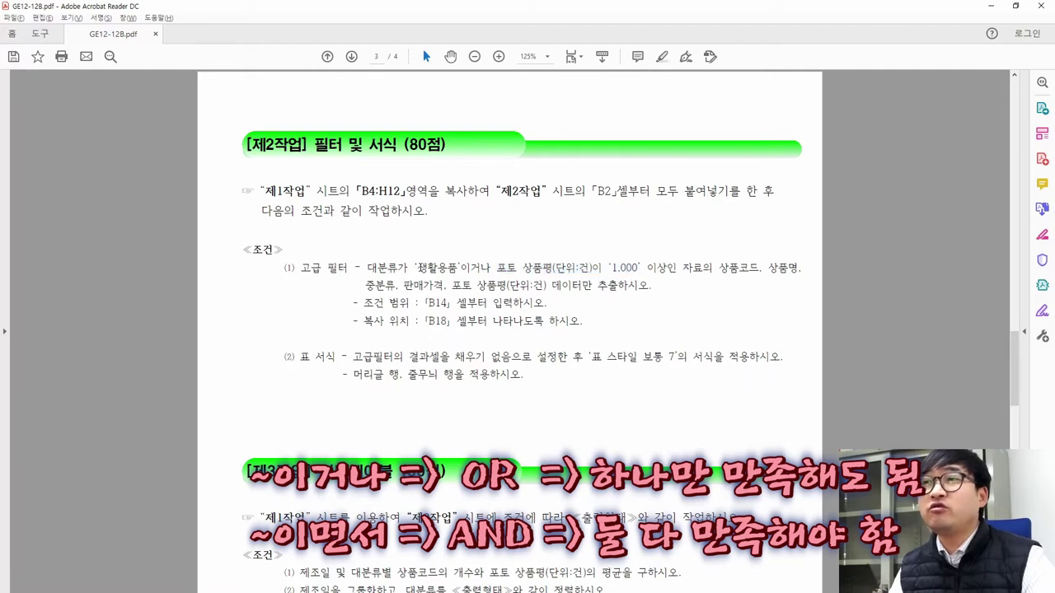
left_click(562, 272)
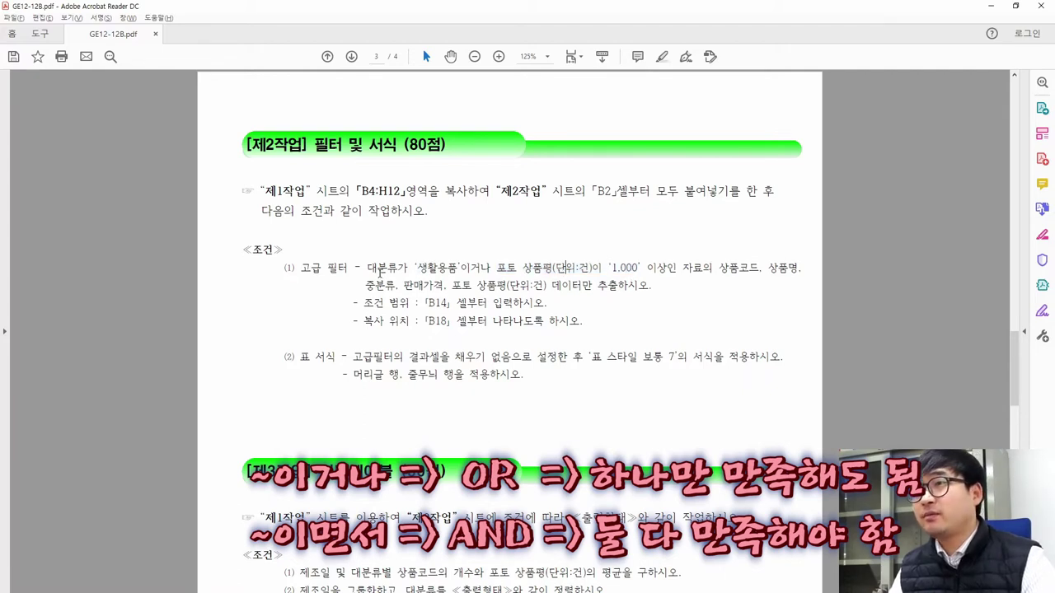
left_click_drag(370, 267, 489, 269)
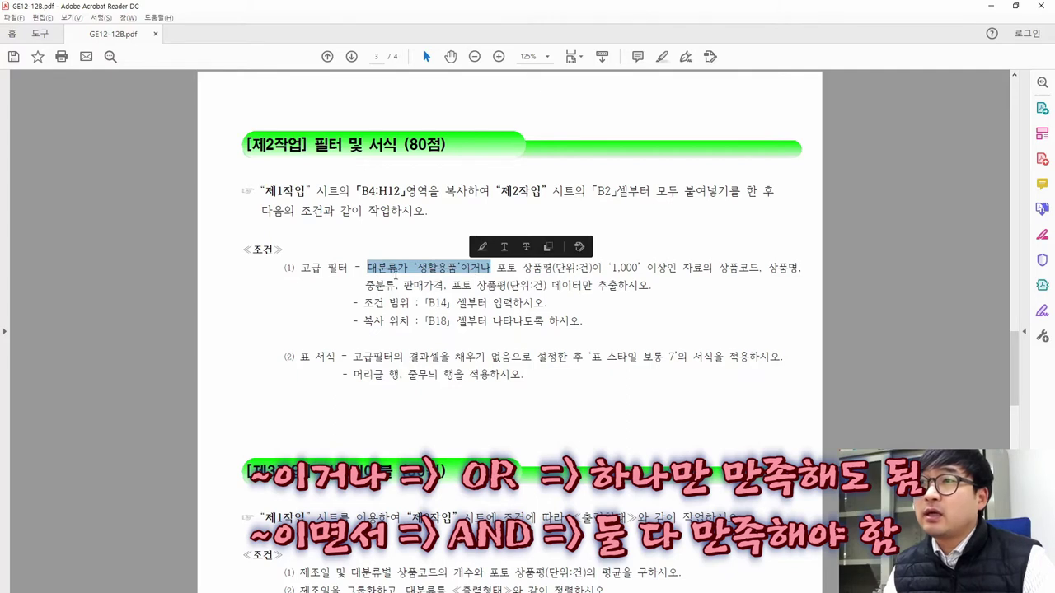
left_click(472, 272)
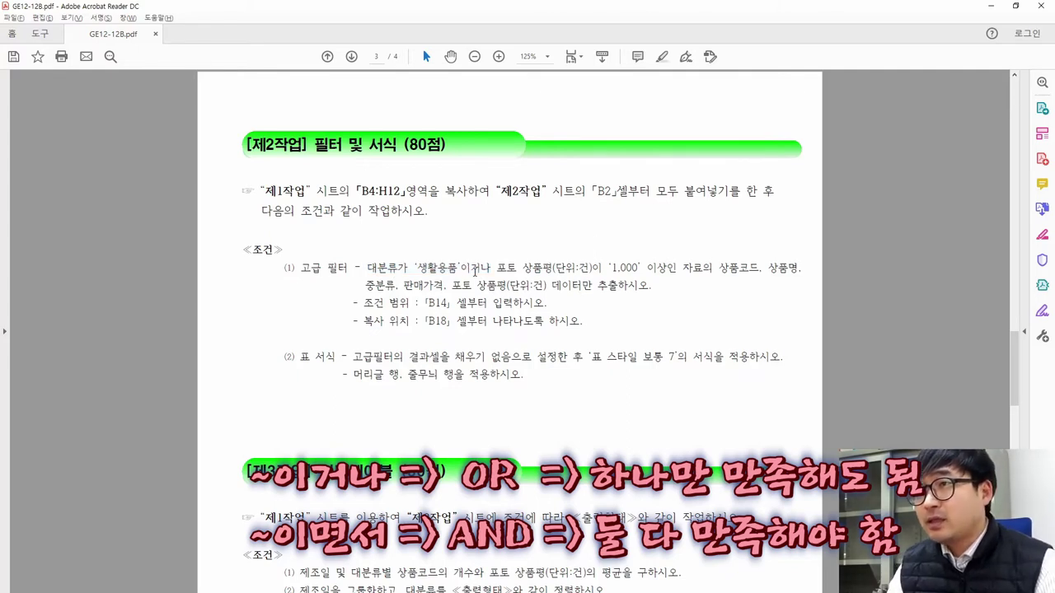
left_click_drag(470, 268, 491, 269)
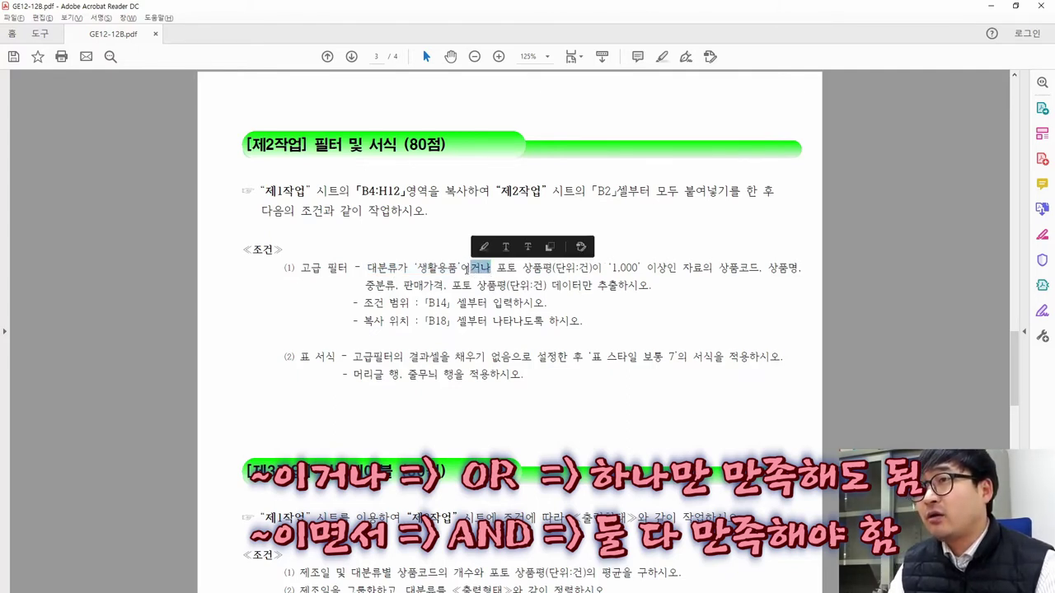
left_click(476, 269)
left_click_drag(460, 269, 492, 270)
left_click(402, 268)
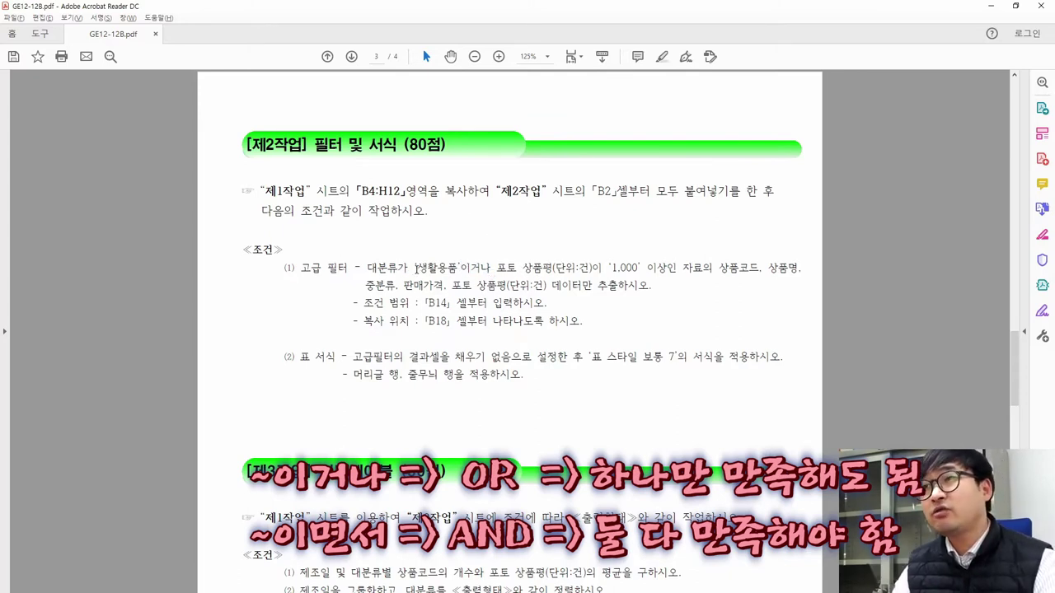
left_click_drag(468, 269, 493, 269)
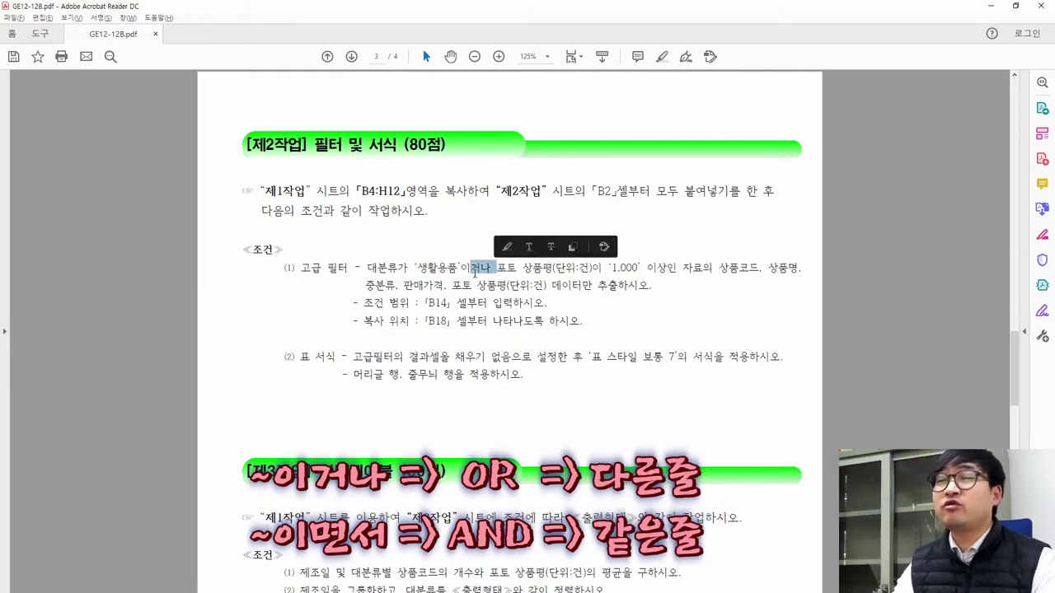
left_click(470, 271)
Step: Review the row placement of the criteria in B15 and C15 of the 제2작업 sheet against the OR condition
key("alt+Tab")
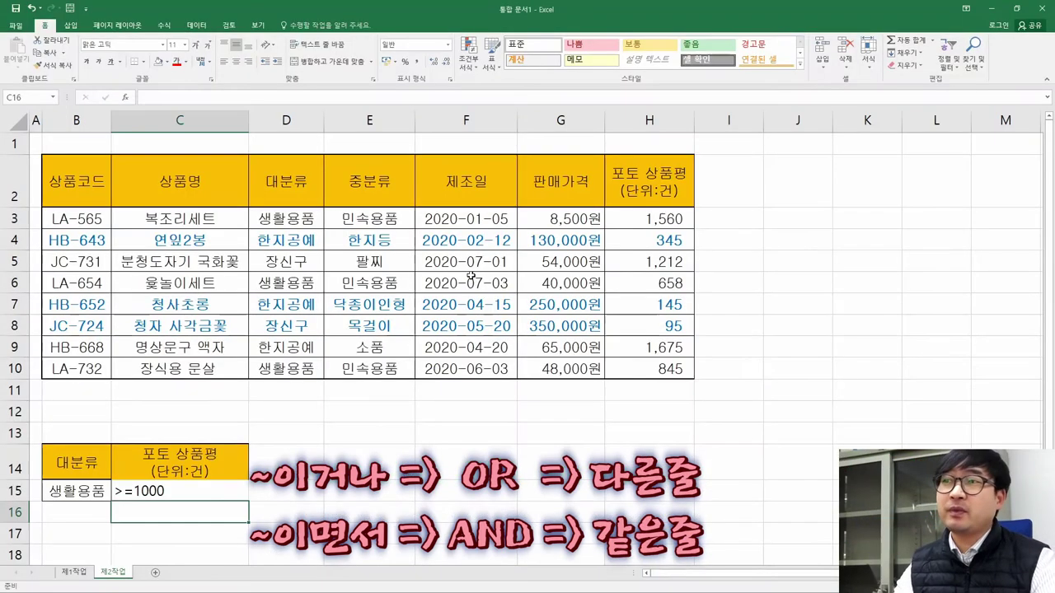
left_click(80, 490)
left_click(160, 494)
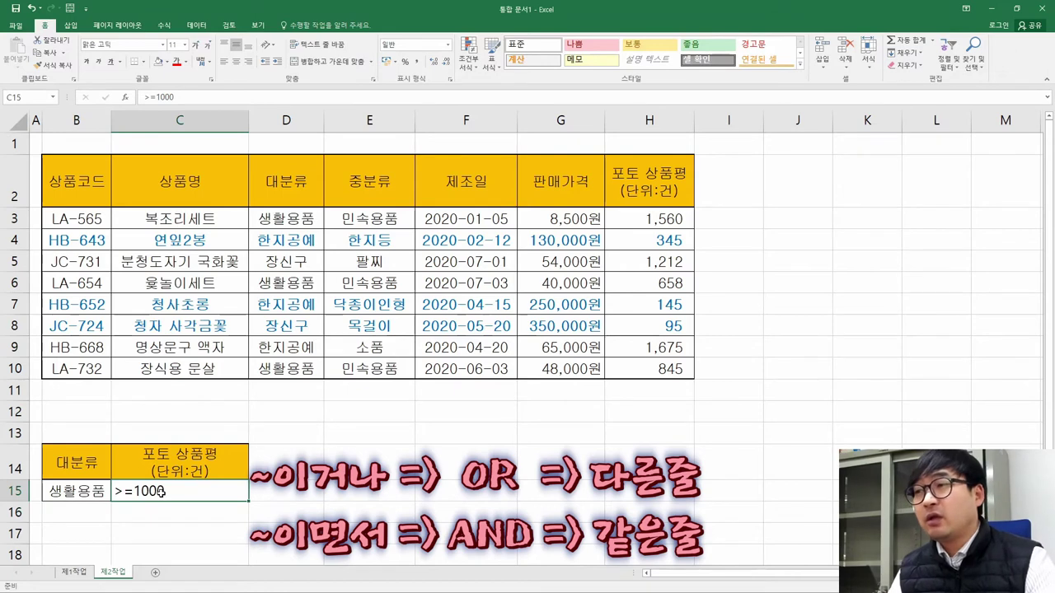
left_click_drag(105, 491, 167, 491)
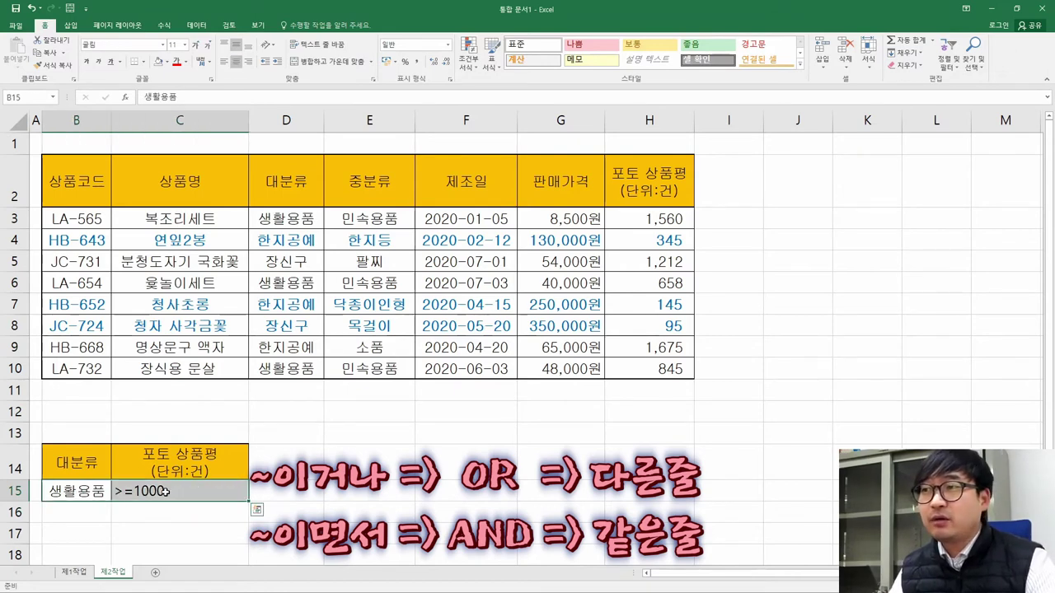
left_click(108, 493)
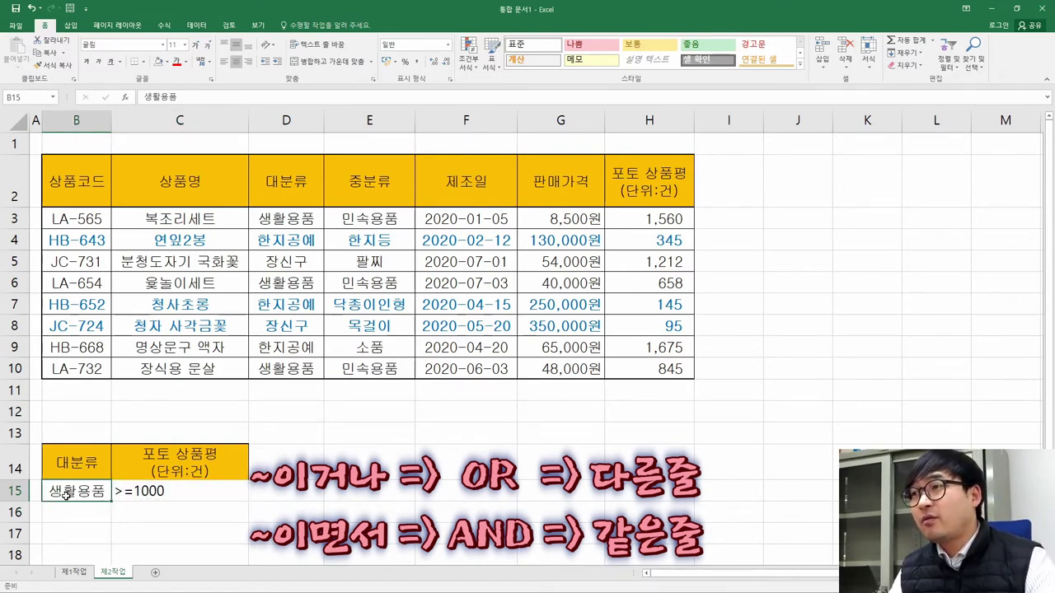
left_click(156, 496)
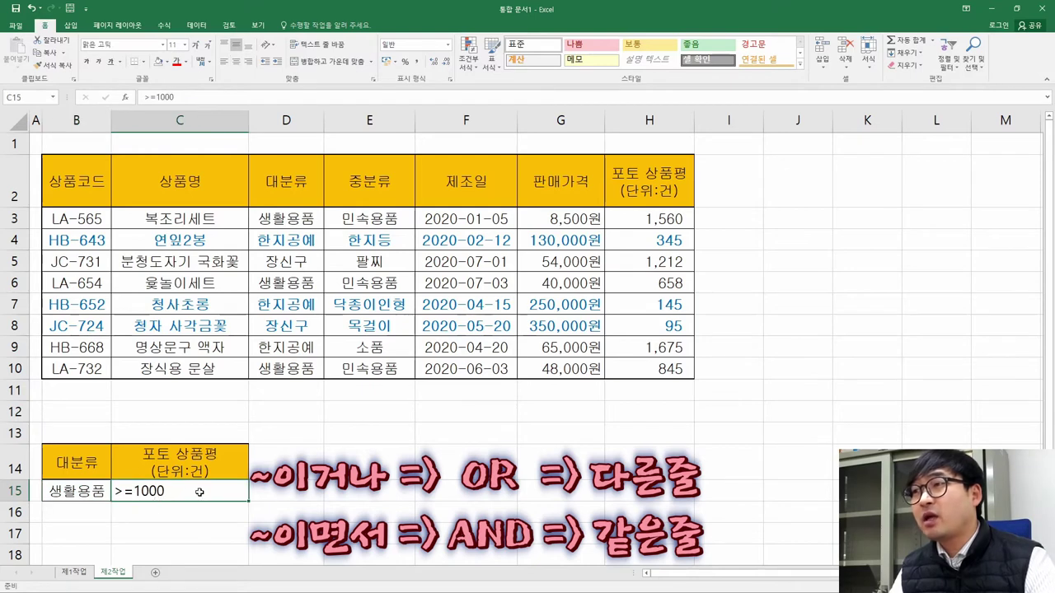
left_click_drag(77, 505, 91, 492)
left_click(84, 487)
Step: Clear the >=1000 criterion from cell C15 and select cell C16 in the row below
left_click(153, 491)
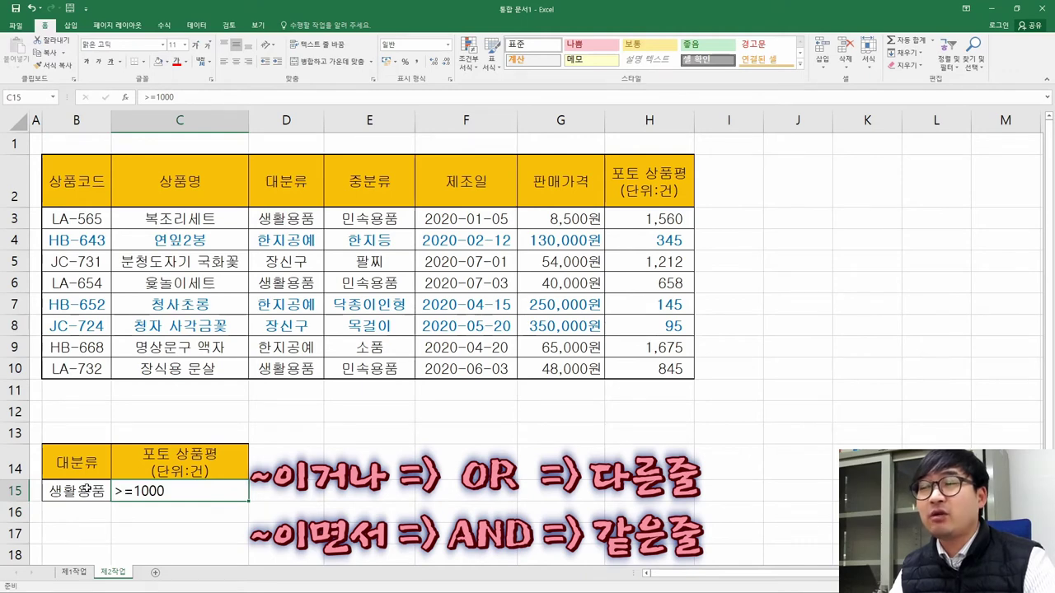
key("Delete")
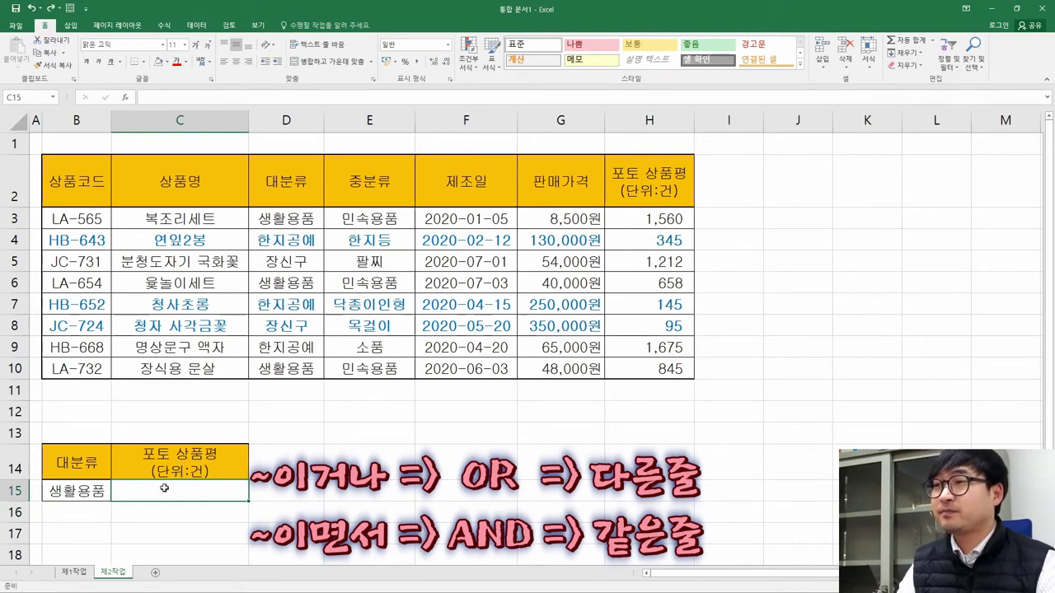
left_click(174, 520)
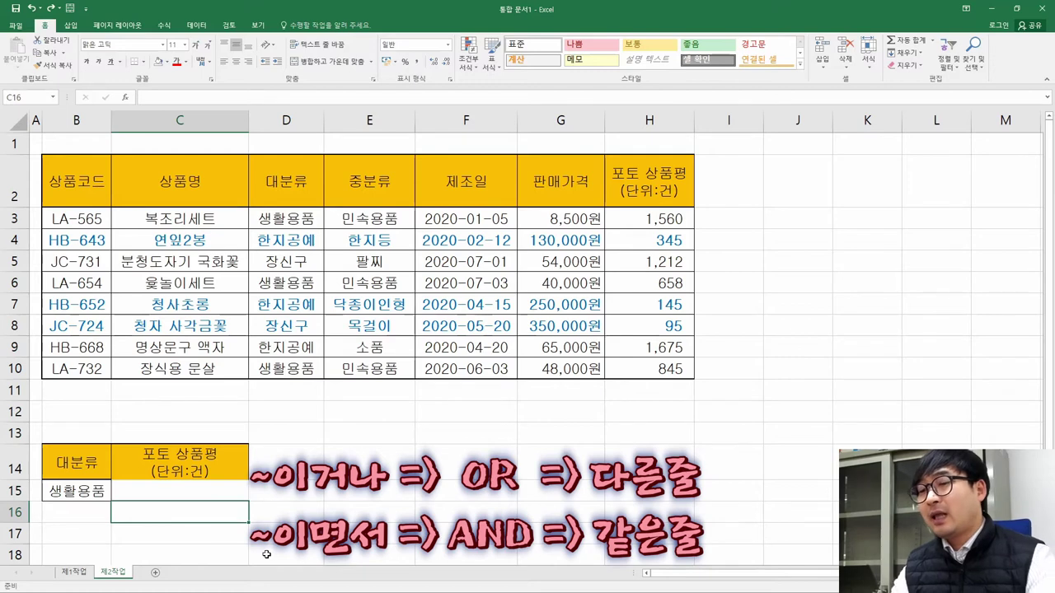
Step: Enter the criterion >=1000 in cell C16 under the 포토 상품평 criteria heading
type("=")
key("BackSpace")
type(">=")
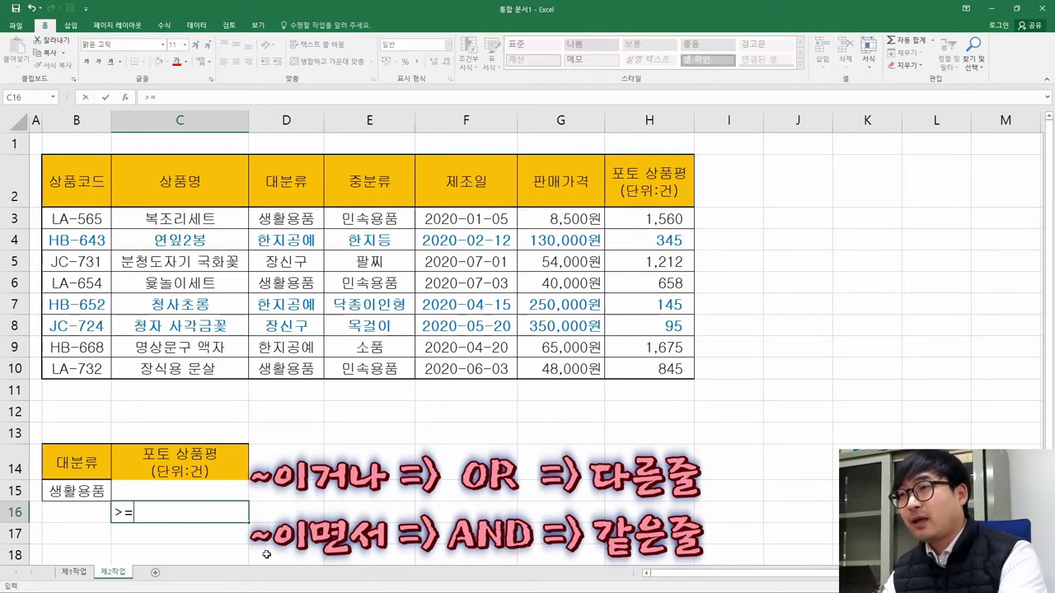
type("1000")
key("Return")
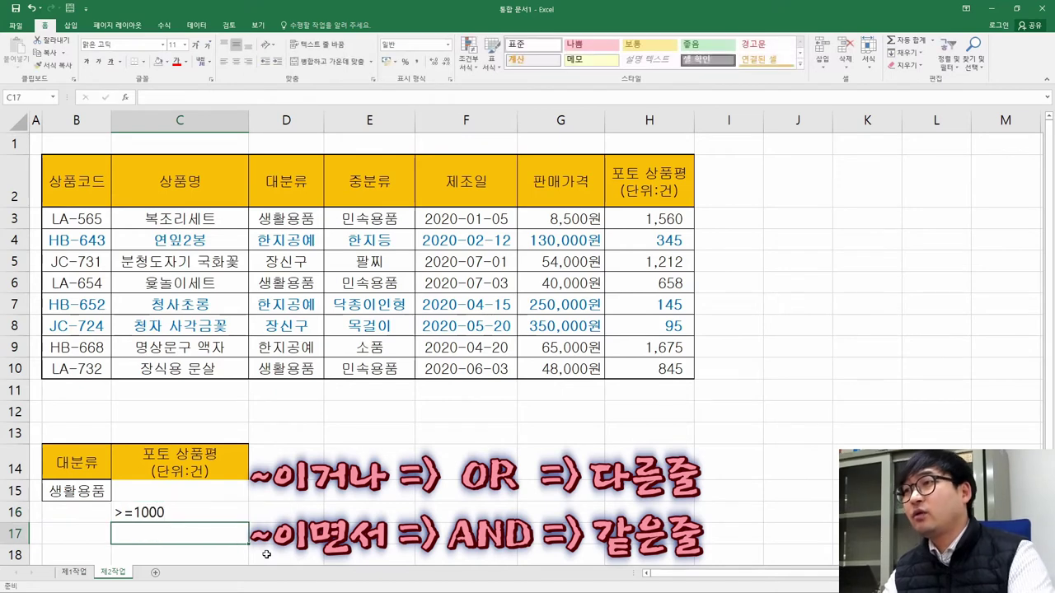
Step: Examine how the 생활용품 and >=1000 criteria are placed on separate rows 15 and 16 for the OR condition
left_click_drag(78, 491, 173, 488)
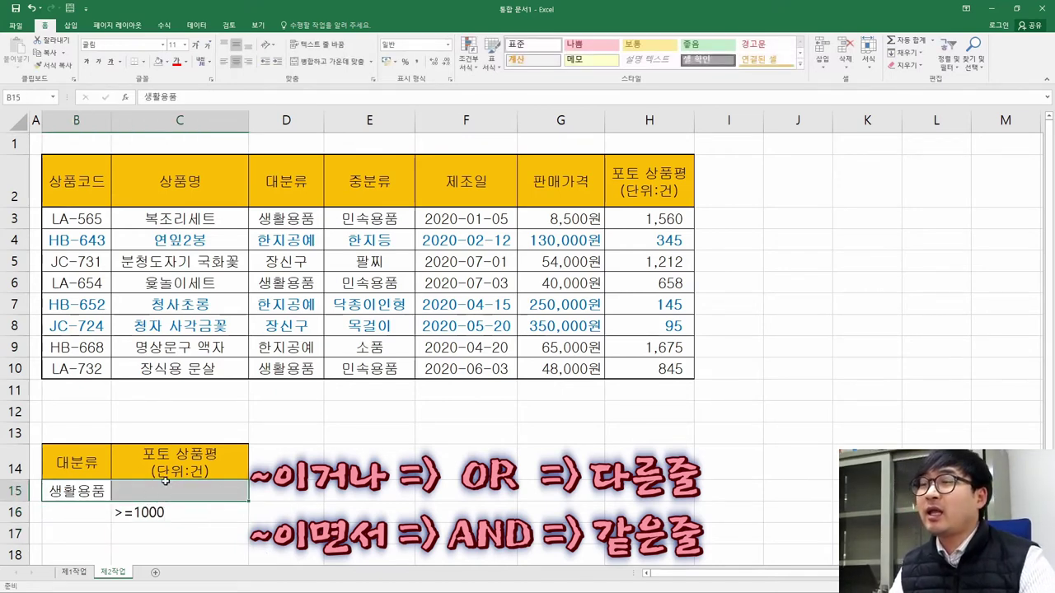
left_click_drag(294, 489, 470, 492)
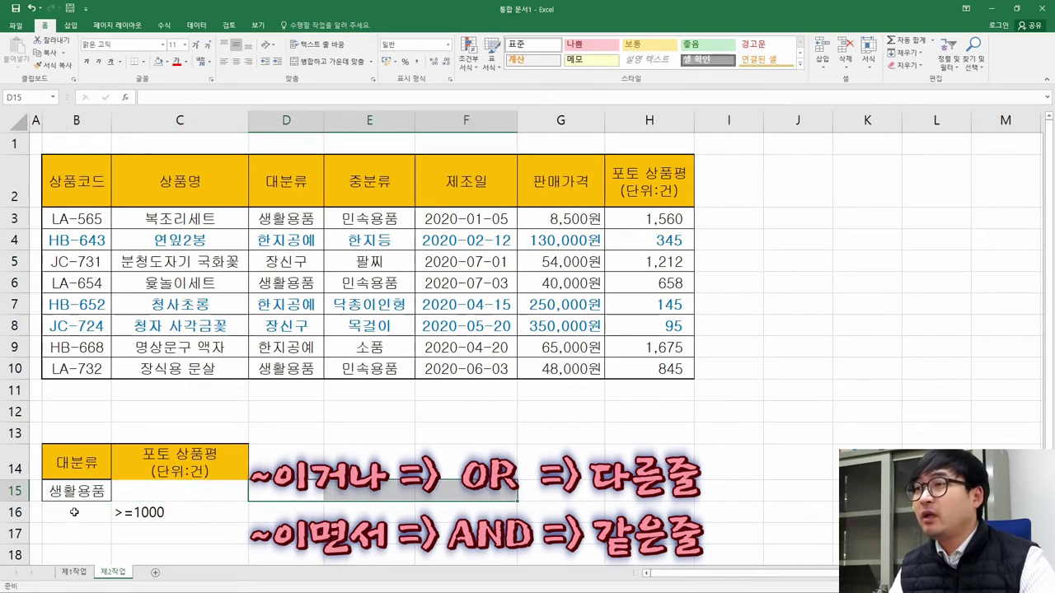
left_click_drag(70, 512, 185, 513)
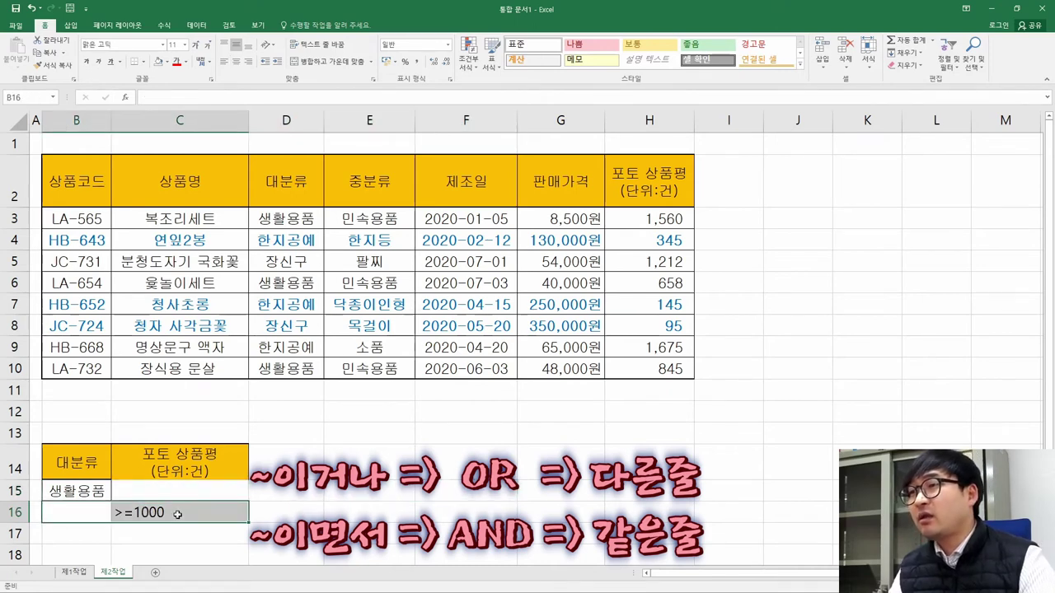
left_click_drag(305, 519, 467, 511)
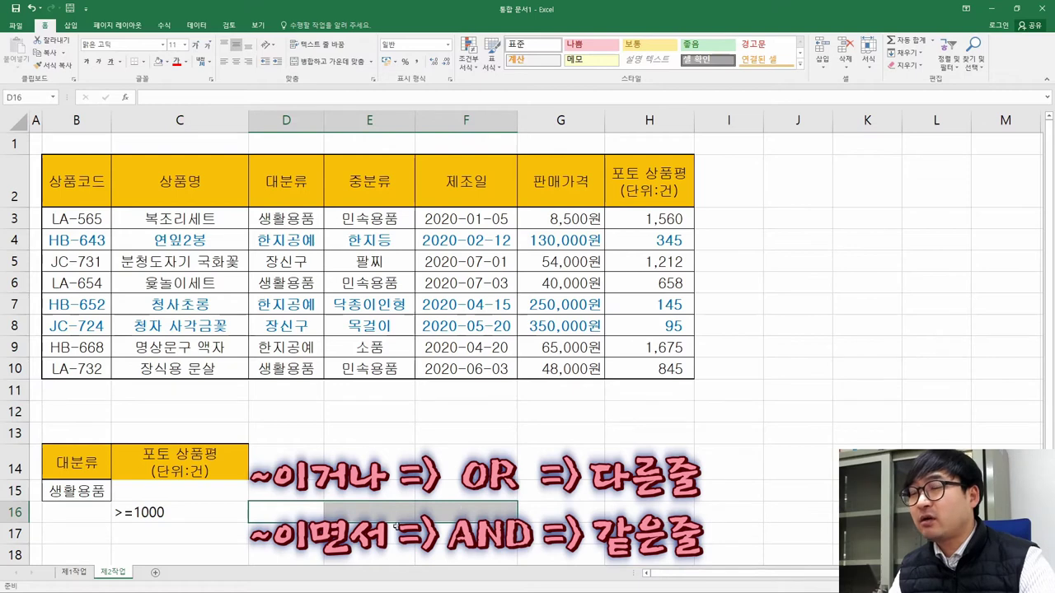
left_click_drag(288, 490, 470, 511)
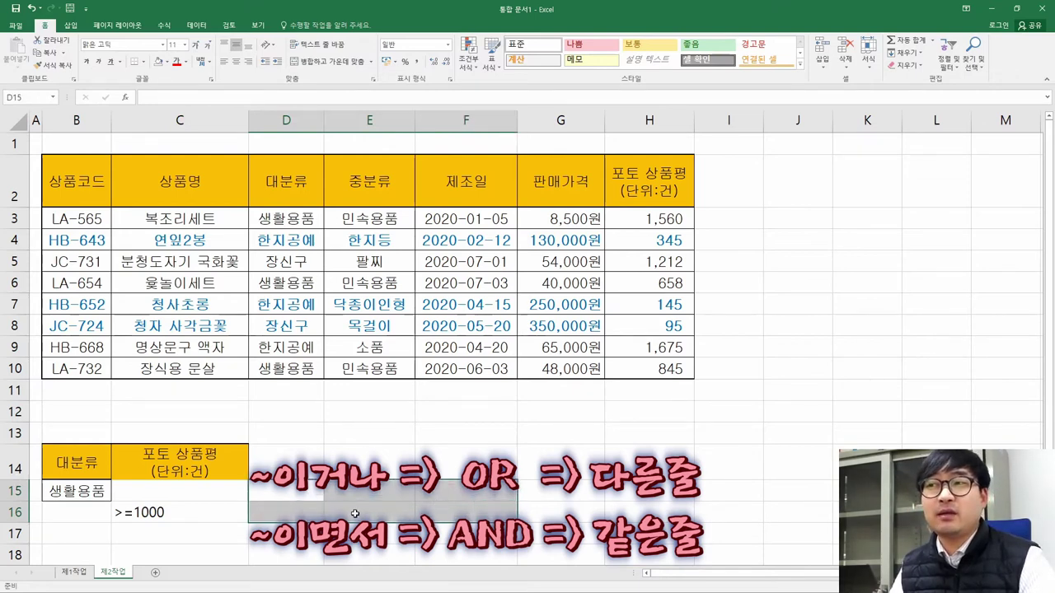
left_click(143, 514)
left_click(77, 494)
left_click(93, 463)
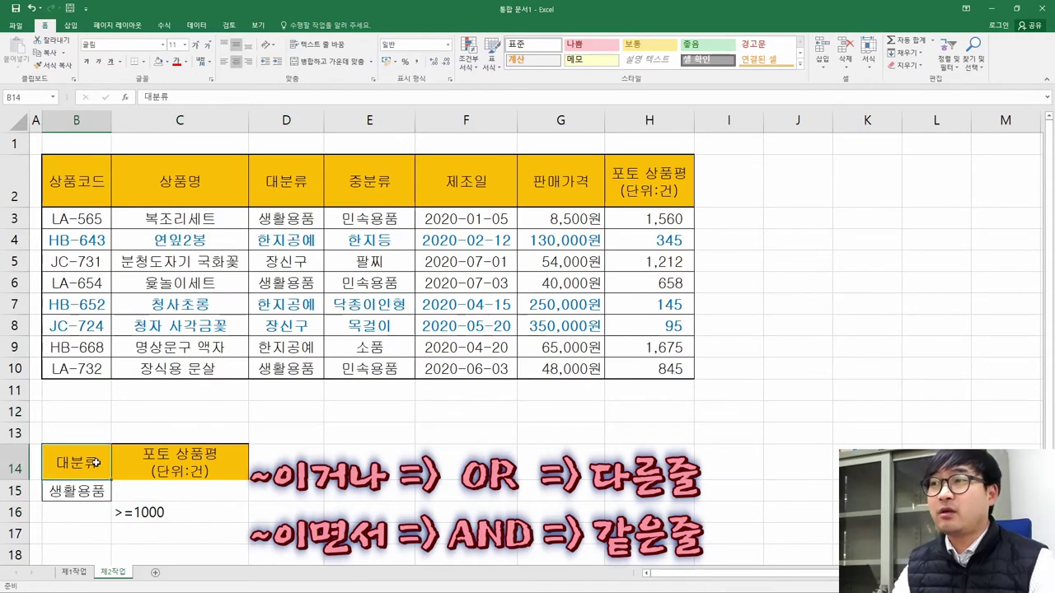
Step: Compare the criteria layout in B14:C16 with the 이거나 wording in the exam PDF
key("alt+Tab")
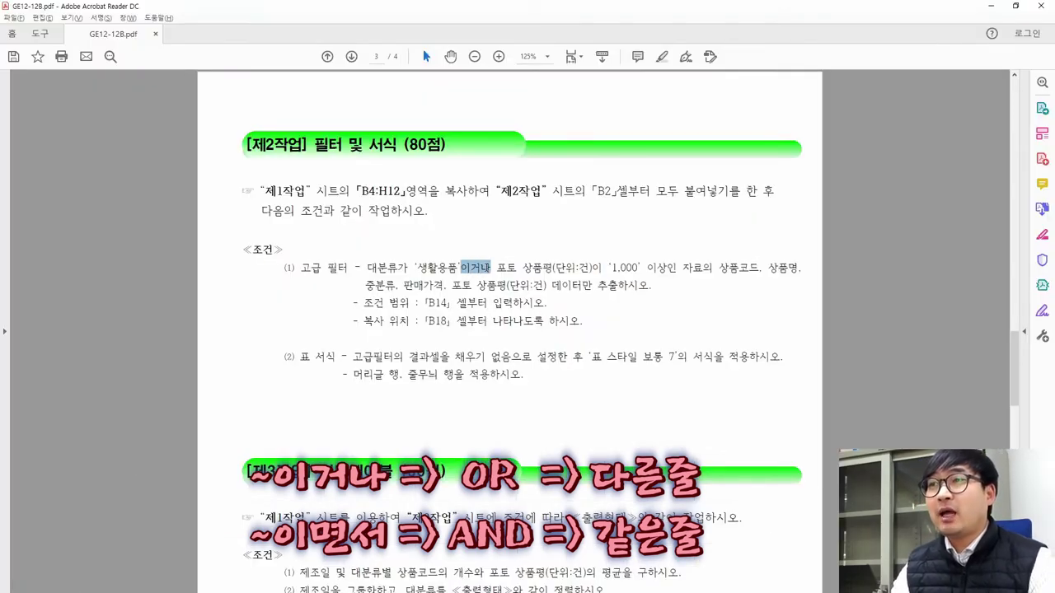
key("alt+Tab")
left_click(146, 504)
key("alt+Tab")
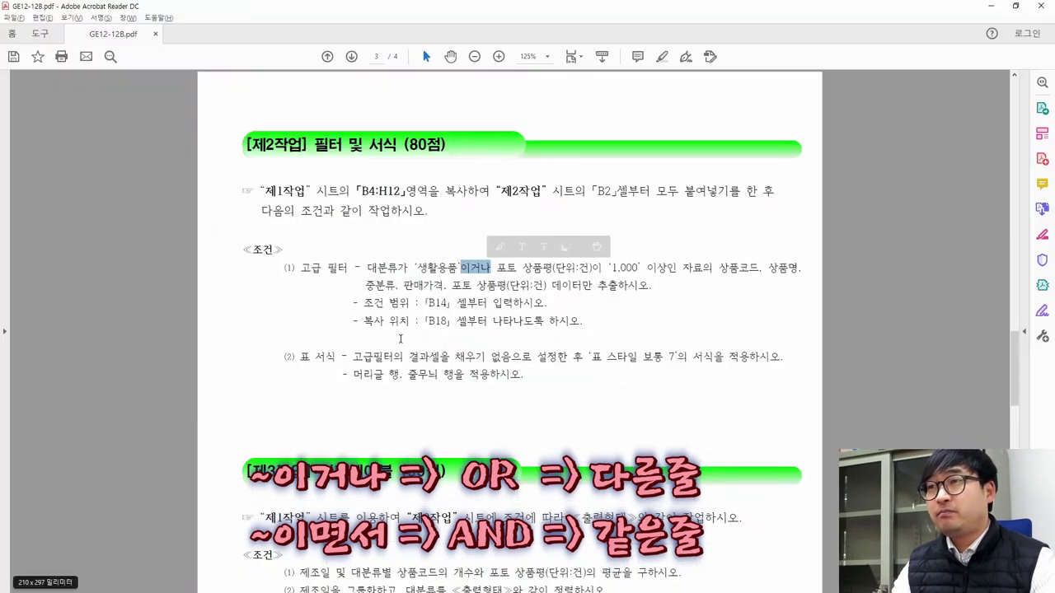
key("alt+Tab")
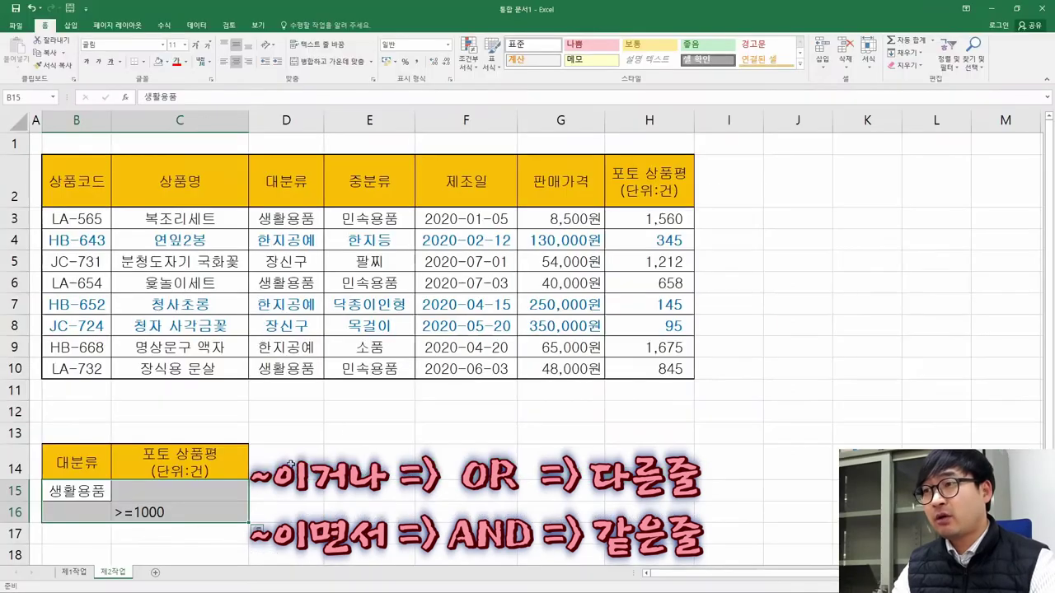
left_click(140, 491)
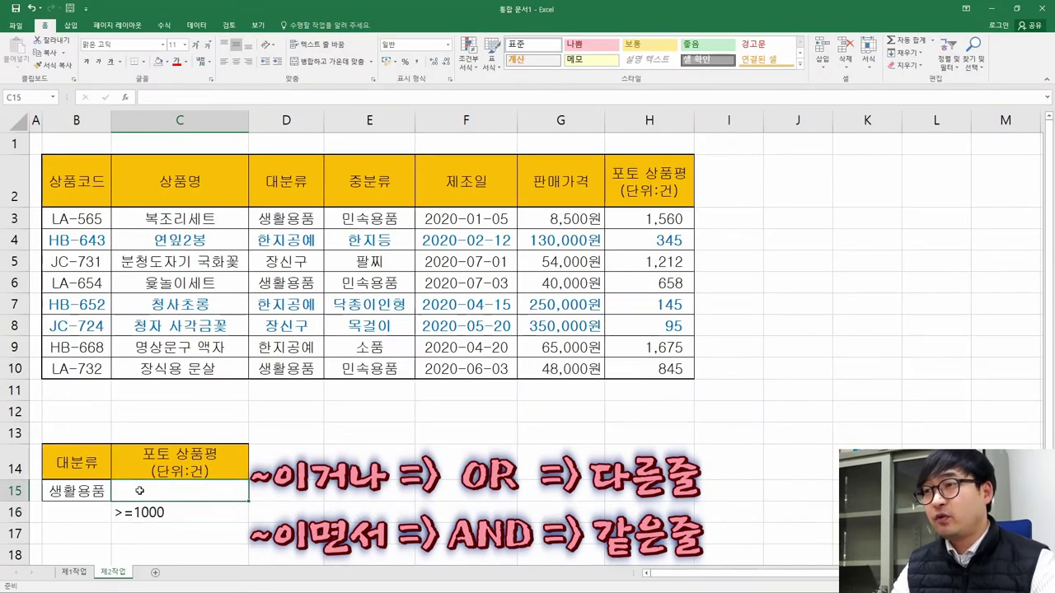
Step: Read the fields to extract in the exam PDF and copy the 상품코드 header from B2 to cell B18
key("alt+Tab")
left_click_drag(609, 268, 546, 287)
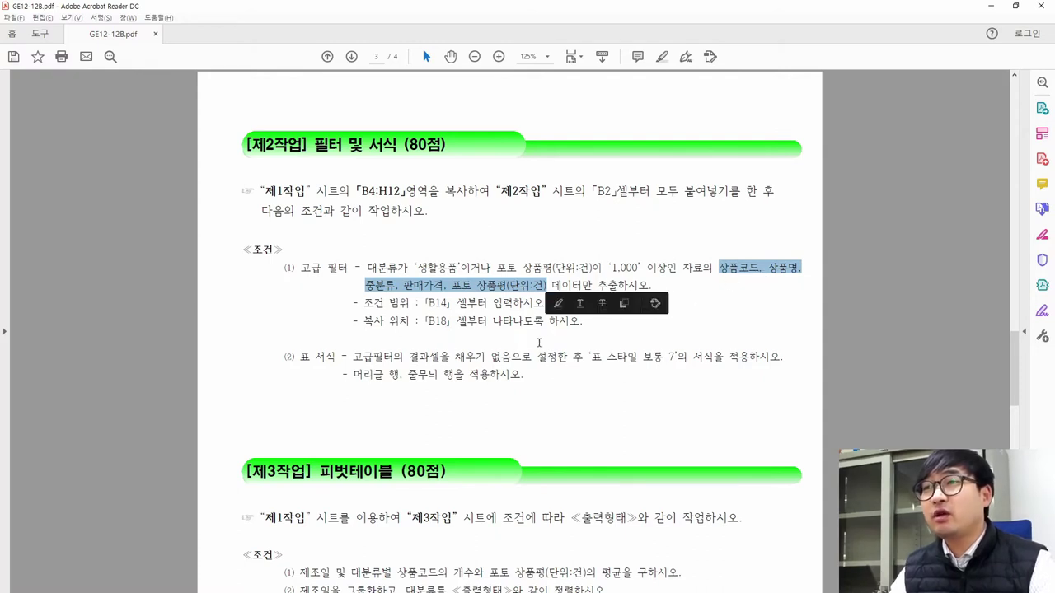
key("alt+Tab")
left_click(86, 527)
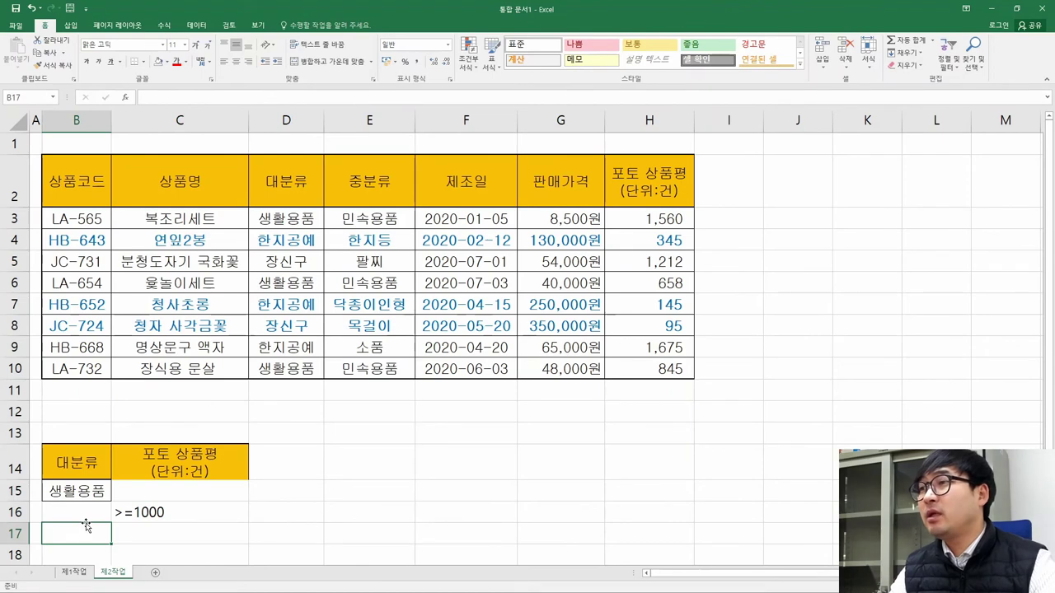
scroll(86, 528, "down", 1)
left_click(70, 462)
scroll(215, 374, "down", 1, "ctrl")
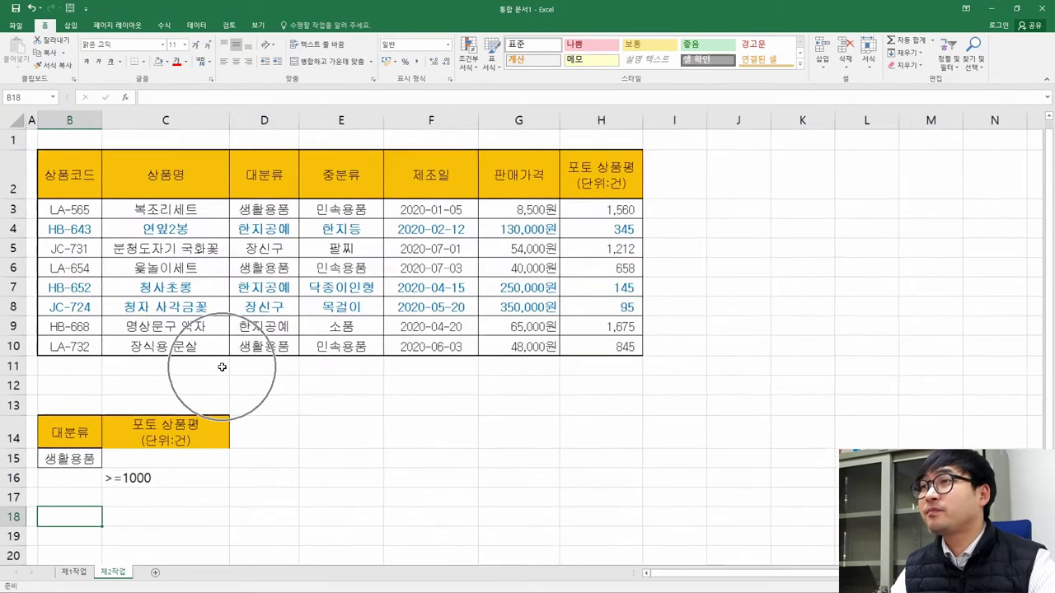
left_click(76, 180)
key("ctrl+c")
left_click(66, 510)
key("ctrl+v")
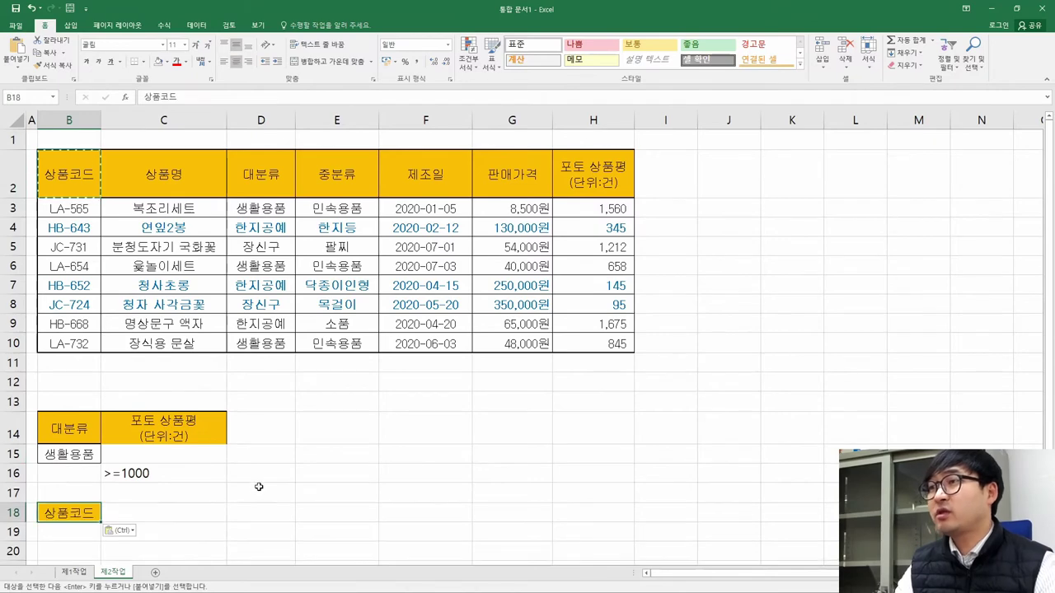
Step: Copy the 상품명 header to C18 and the 중분류 header to D18, following the exam PDF's field list
key("alt+Tab")
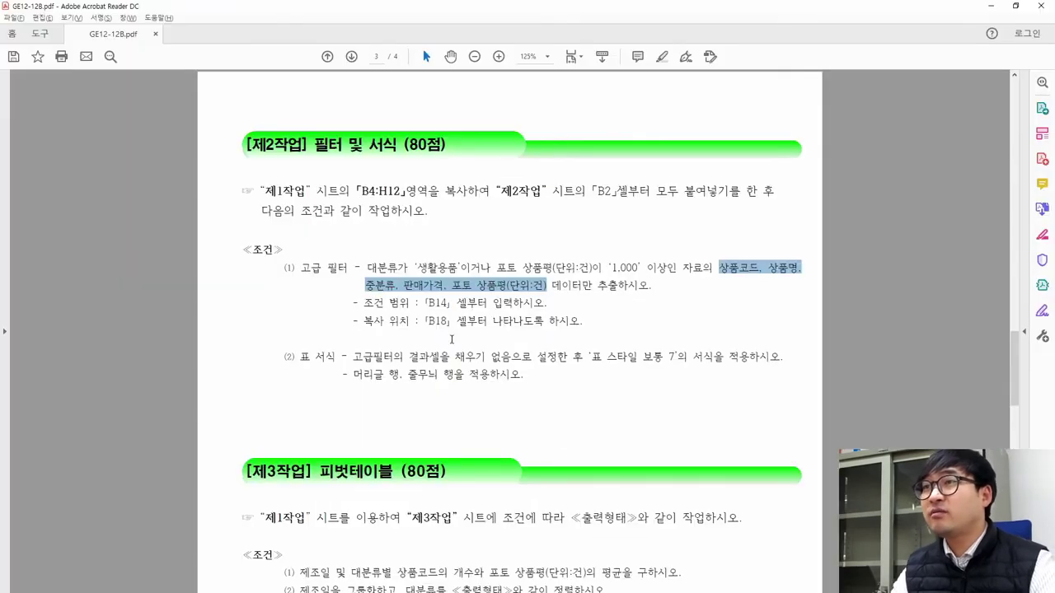
key("alt+Tab")
left_click(145, 176)
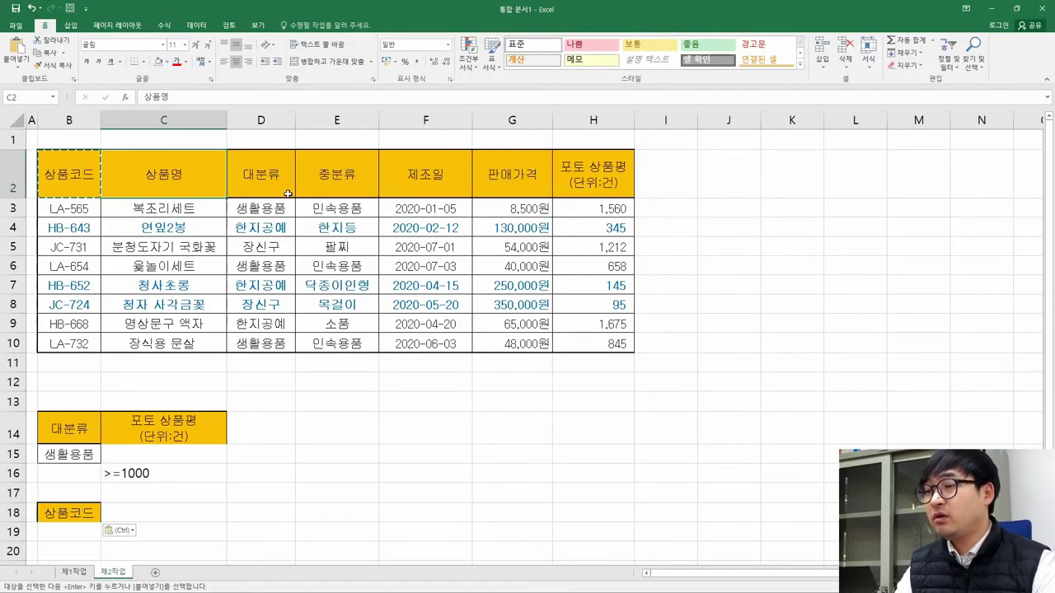
key("ctrl+c")
left_click(141, 514)
key("ctrl+v")
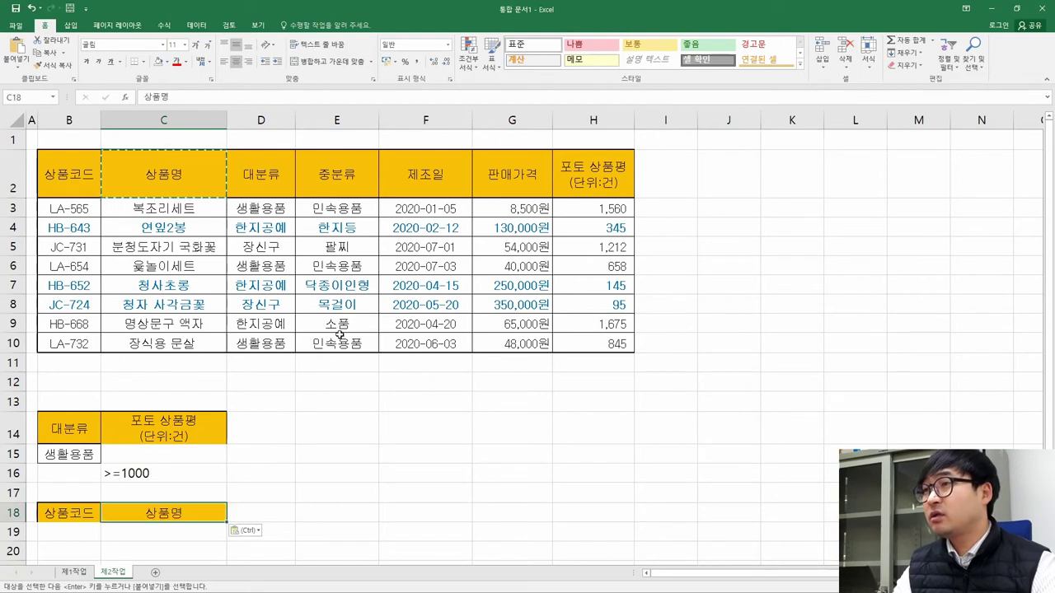
left_click(329, 172)
key("ctrl+c")
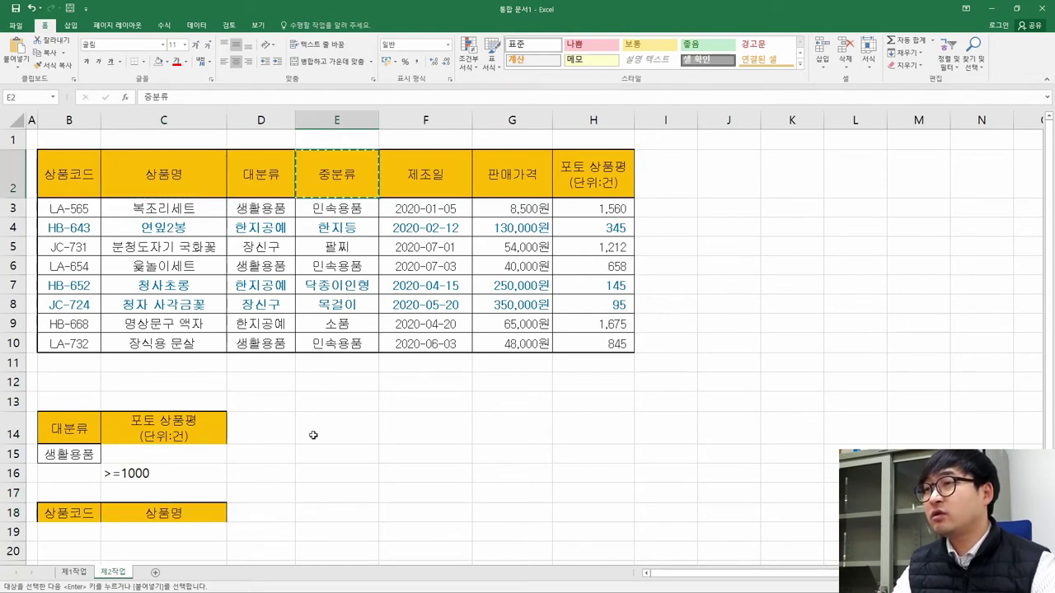
left_click(257, 512)
key("ctrl+v")
Step: Check the remaining fields in the exam PDF and copy the 판매가격 and 포토 상품평 headers to E18:F18
key("alt+Tab")
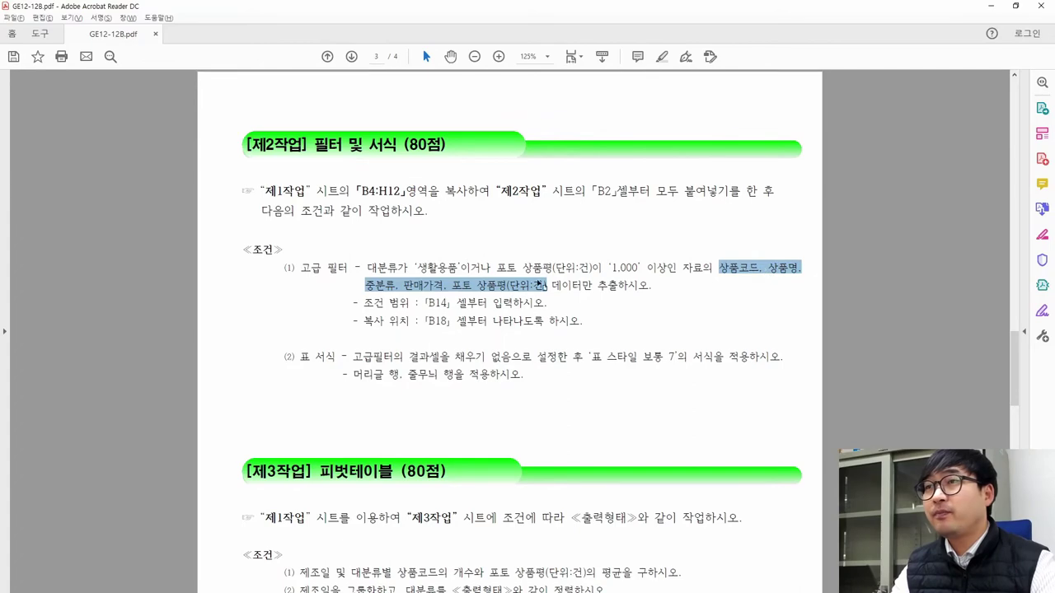
key("alt+Tab")
left_click_drag(502, 172, 605, 169)
key("ctrl+c")
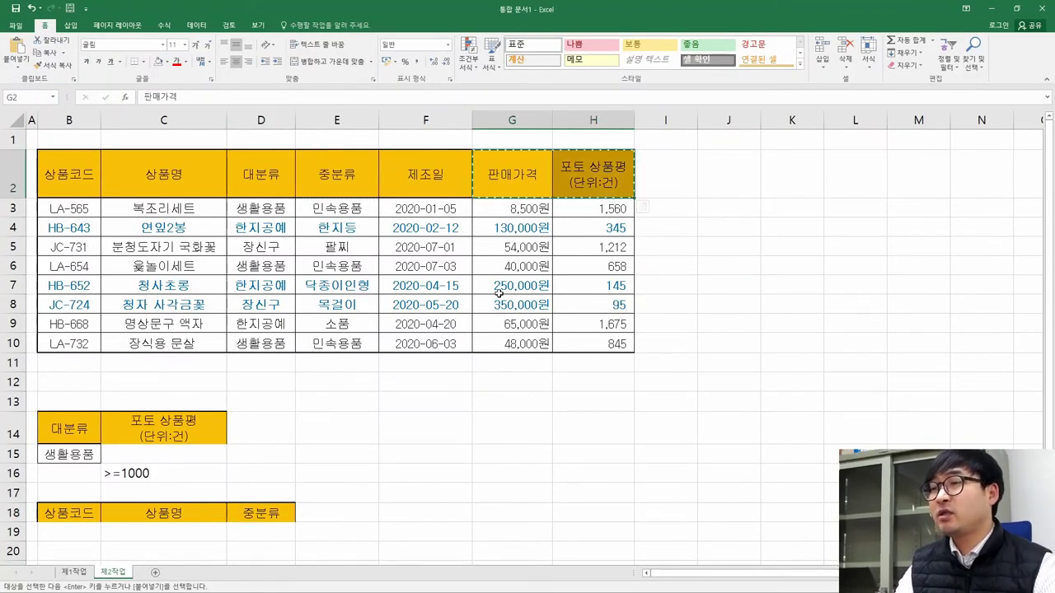
left_click(328, 513)
key("ctrl+v")
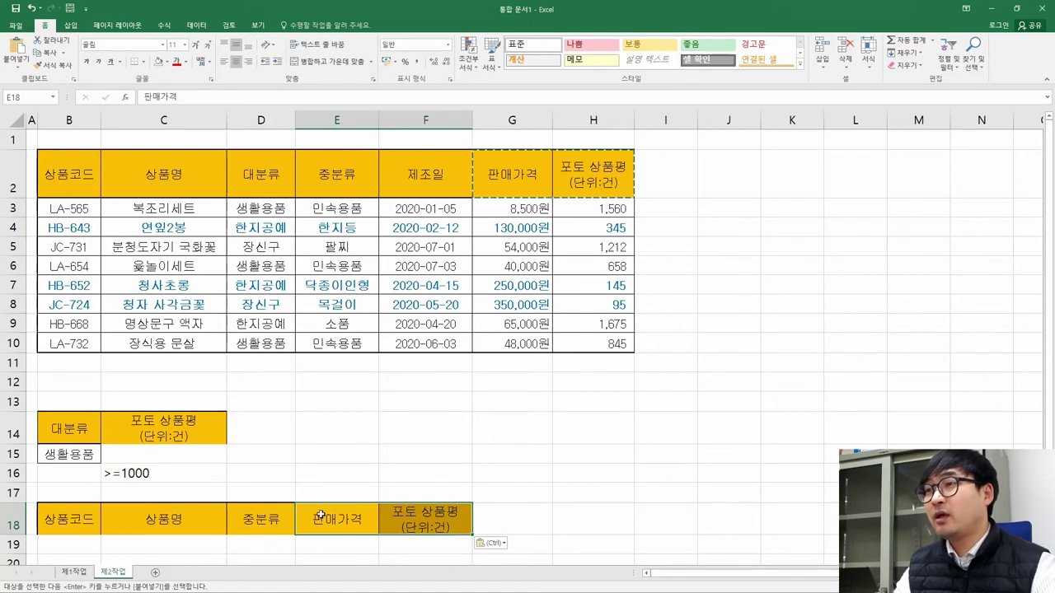
Step: Review the output headers in B18:F18 and the 고급 필터 instruction in the exam PDF
left_click_drag(64, 520, 412, 523)
key("shift+Left")
key("shift+Left")
key("shift+Left")
key("shift+Left")
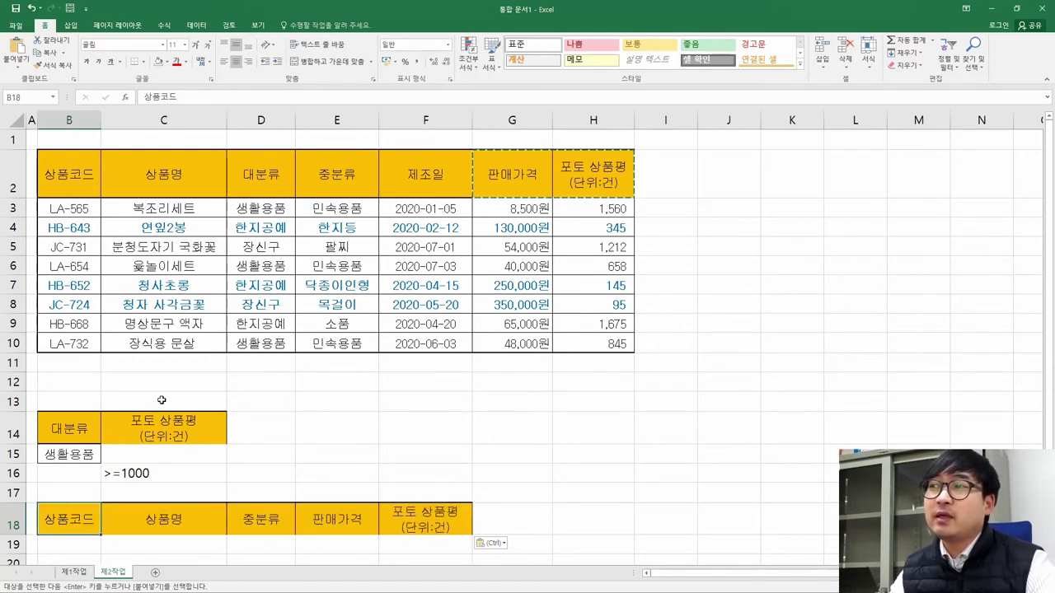
key("alt+Tab")
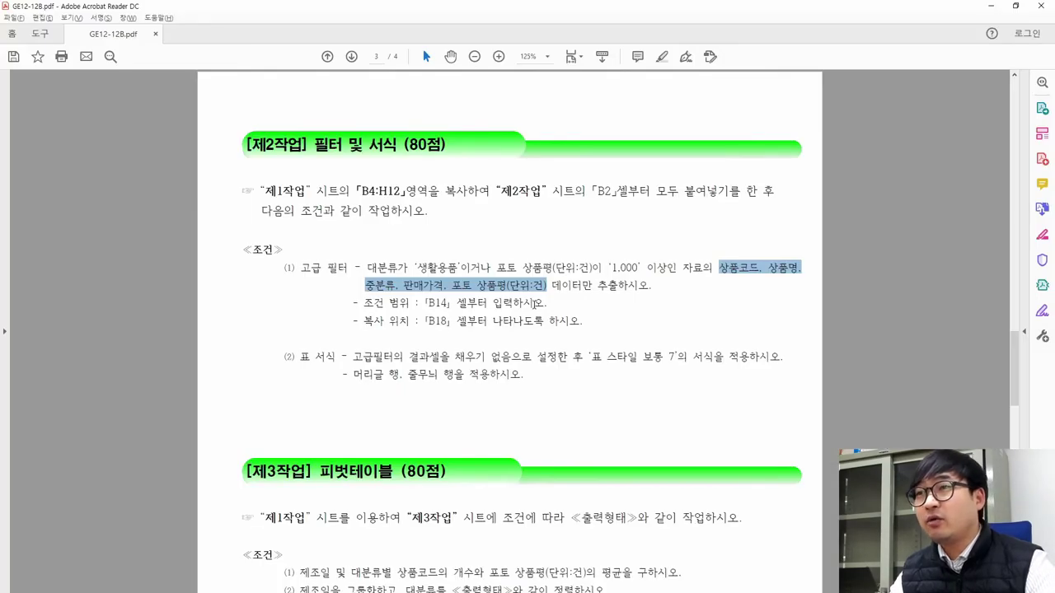
left_click_drag(301, 269, 348, 268)
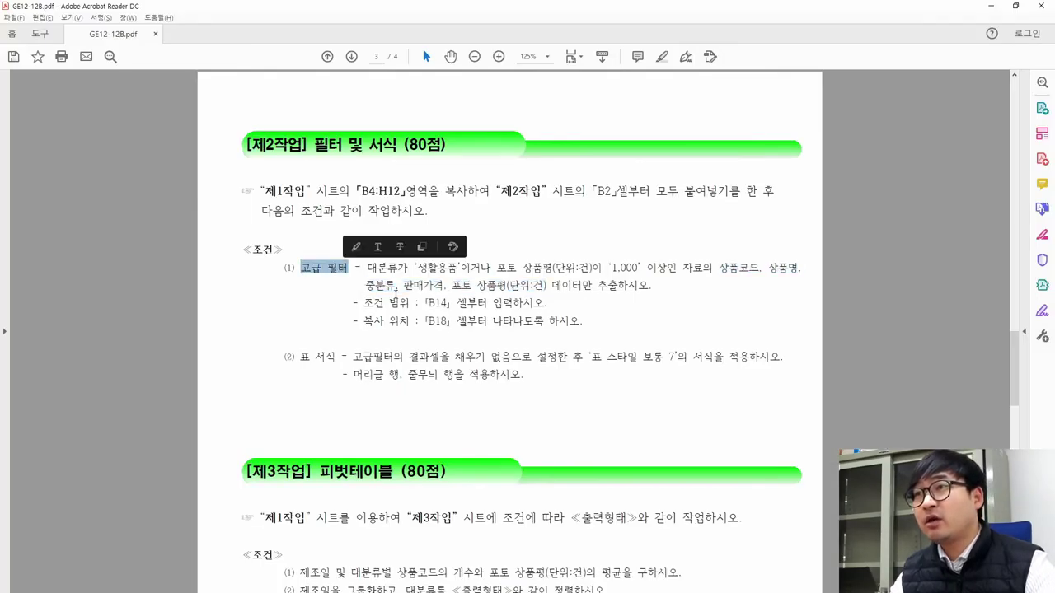
Step: Select the data table B2:H10 on the 제2작업 sheet as the list range and open the advanced filter (고급 필터) settings
key("alt+Tab")
left_click_drag(59, 165, 595, 341)
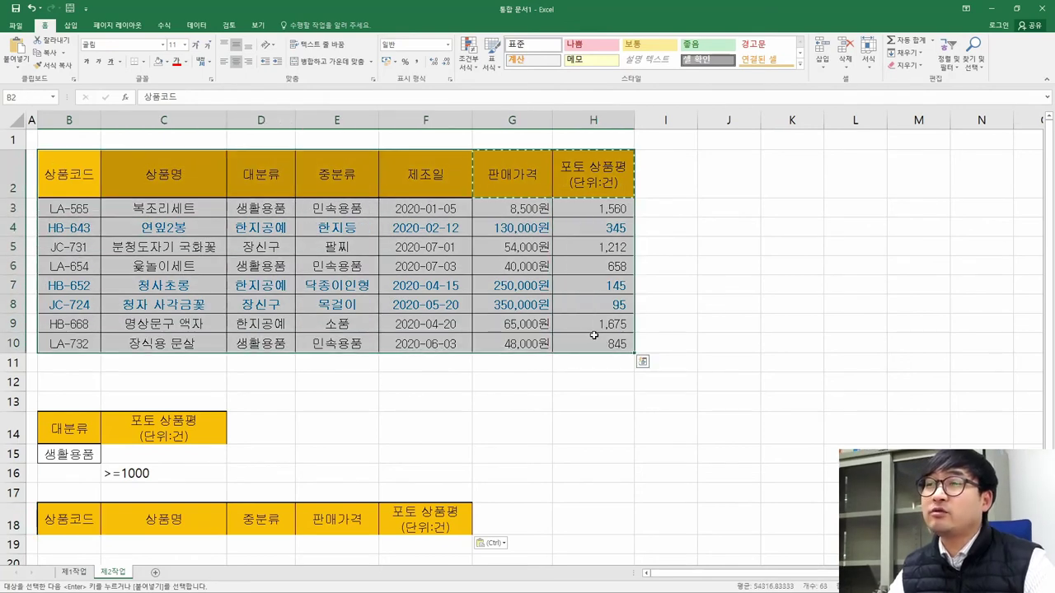
key("Escape")
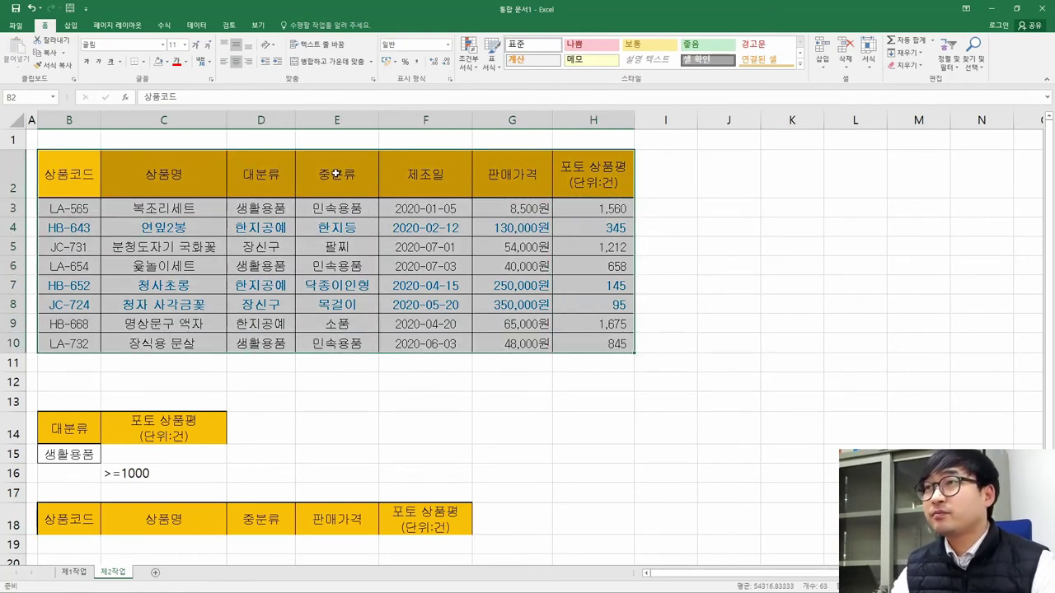
left_click(197, 27)
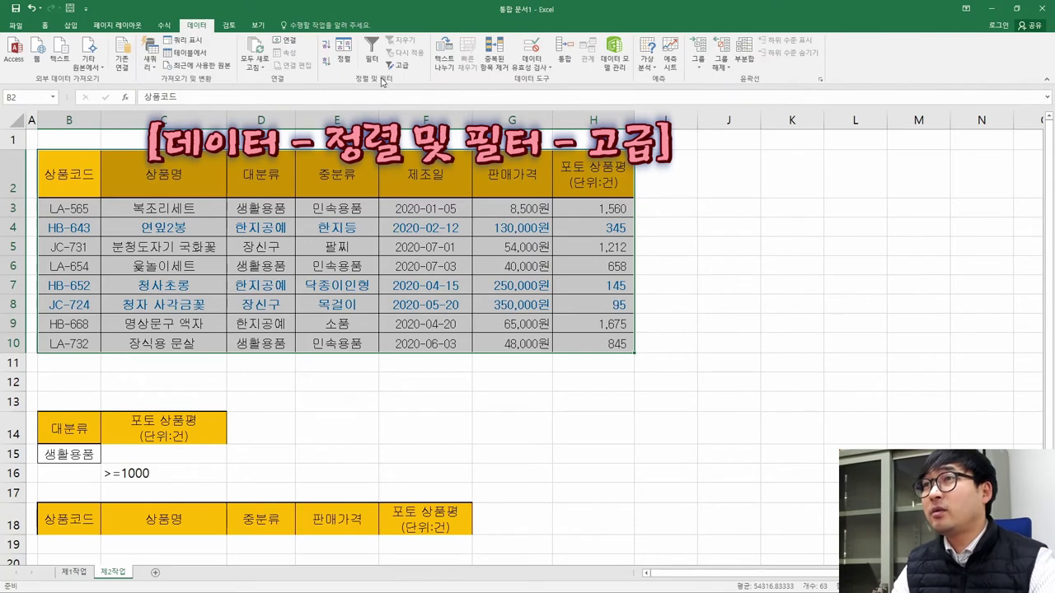
left_click(410, 73)
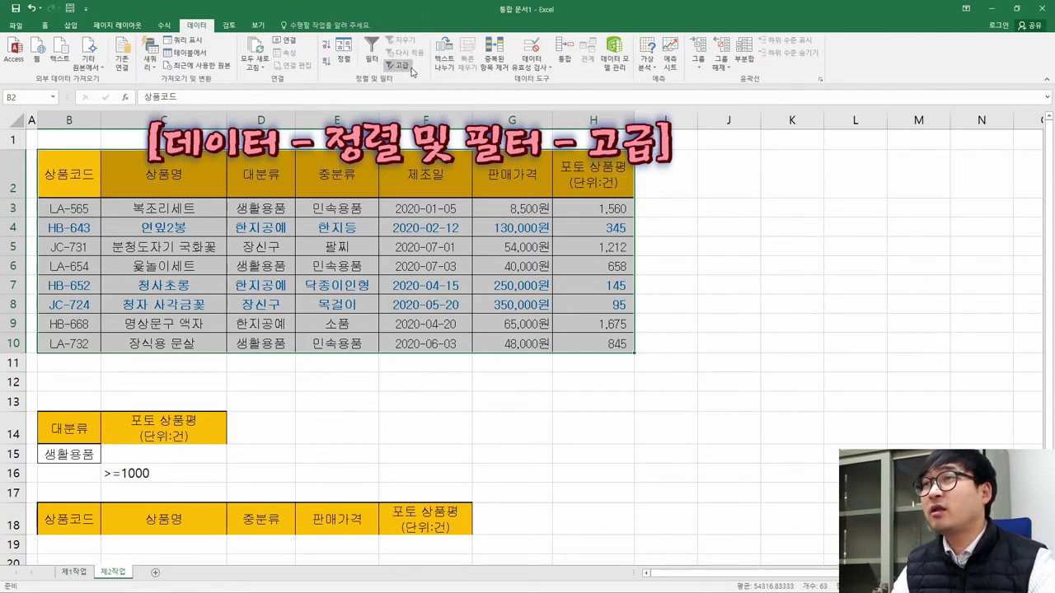
left_click_drag(71, 176, 602, 342)
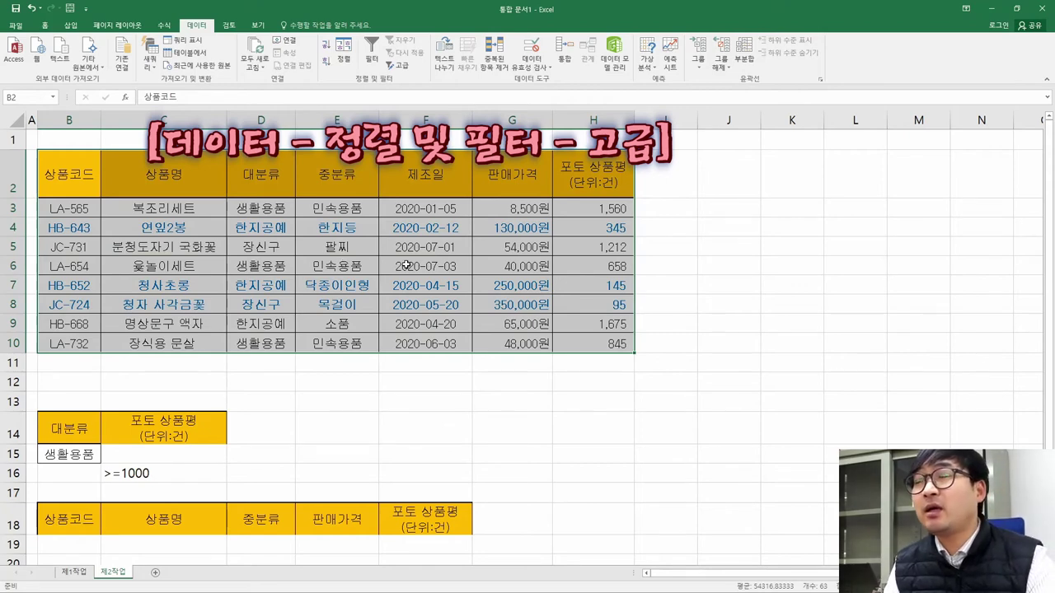
left_click(399, 65)
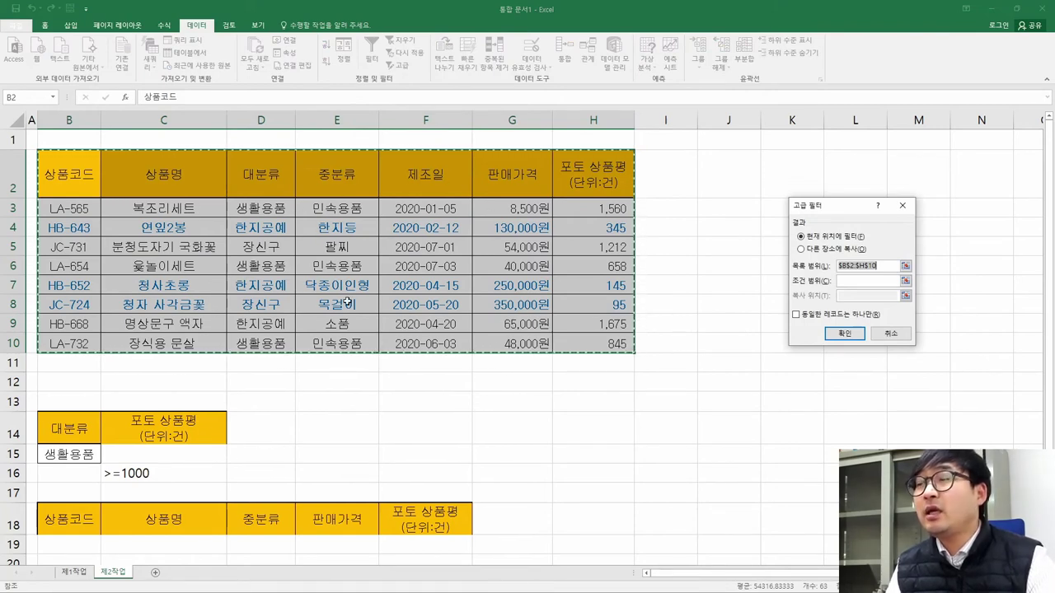
Step: Set the advanced filter's criteria range (조건 범위) to B14:C16
left_click(859, 281)
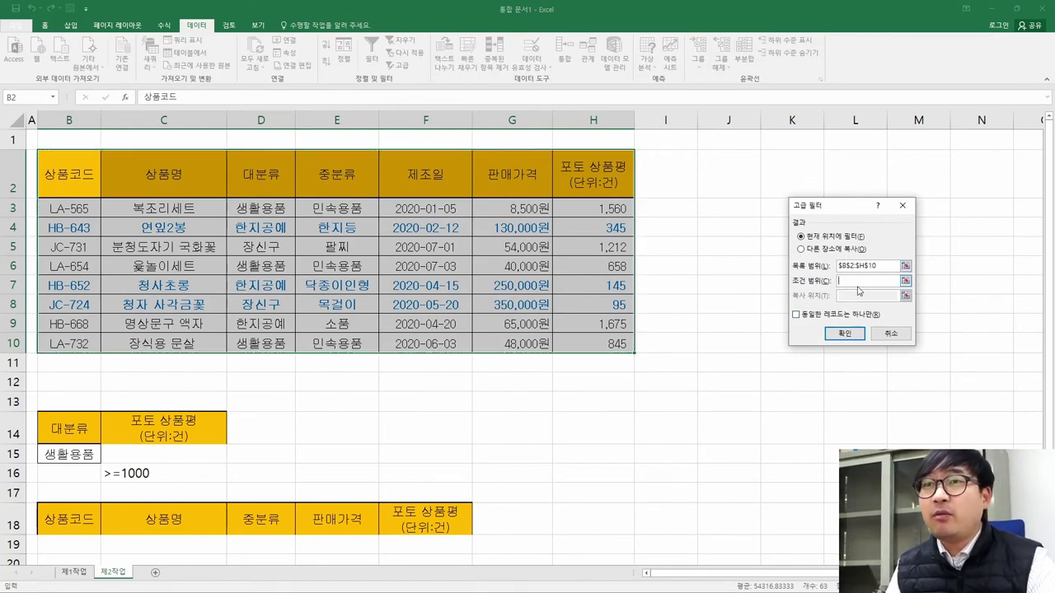
left_click_drag(56, 429, 178, 472)
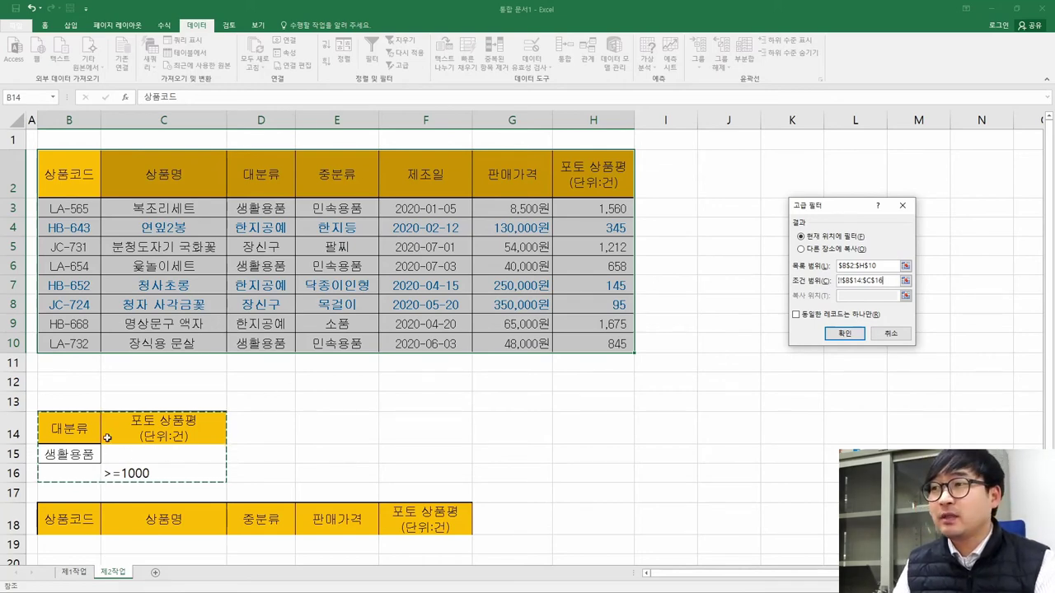
left_click(859, 300)
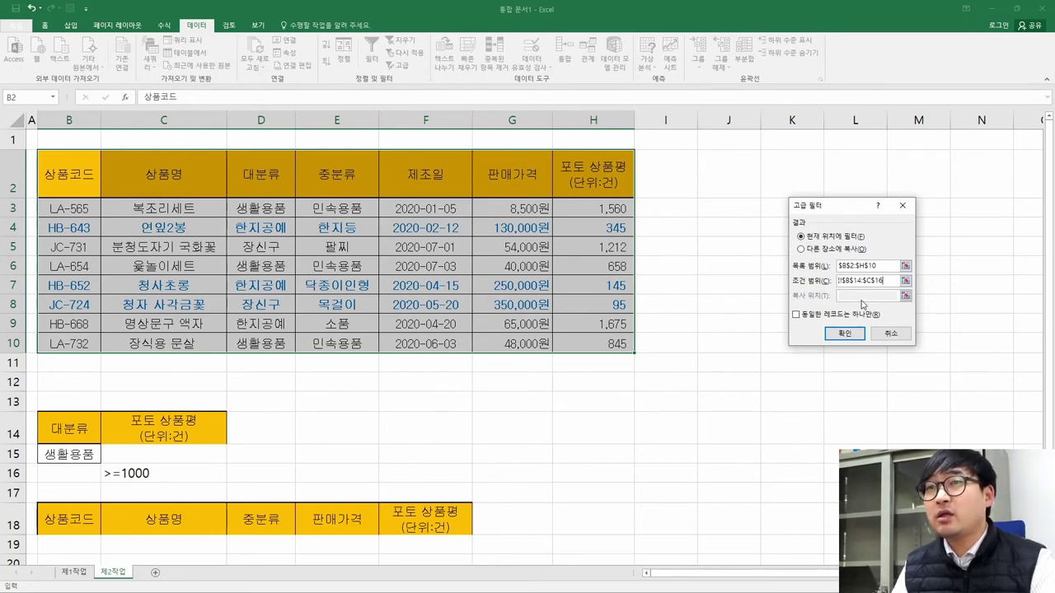
Step: Set the advanced filter to copy to another location (다른 장소에 복사) with output range B18:F18, and run it
left_click(820, 250)
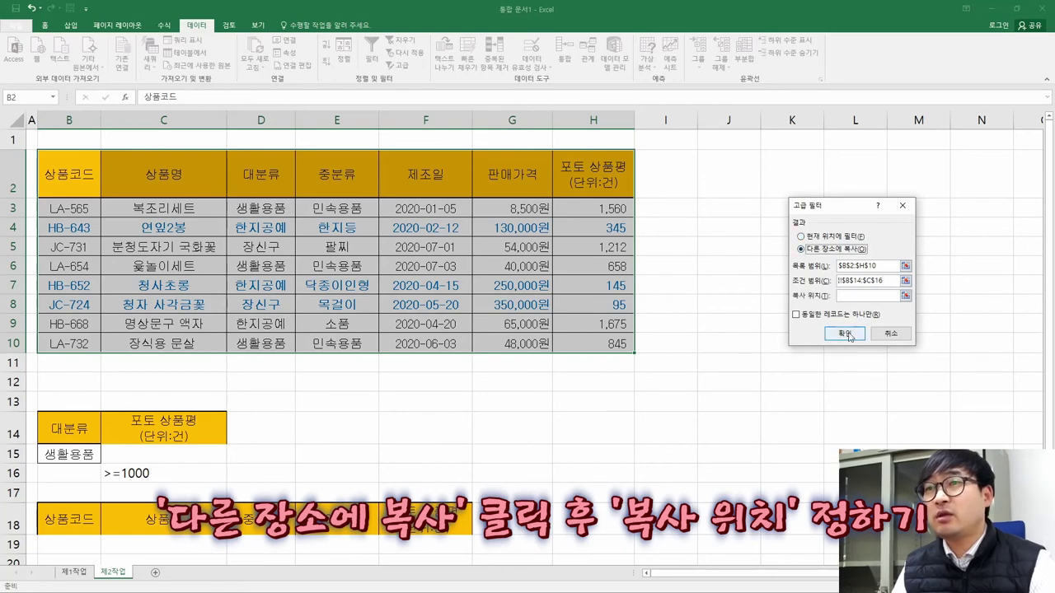
left_click(859, 297)
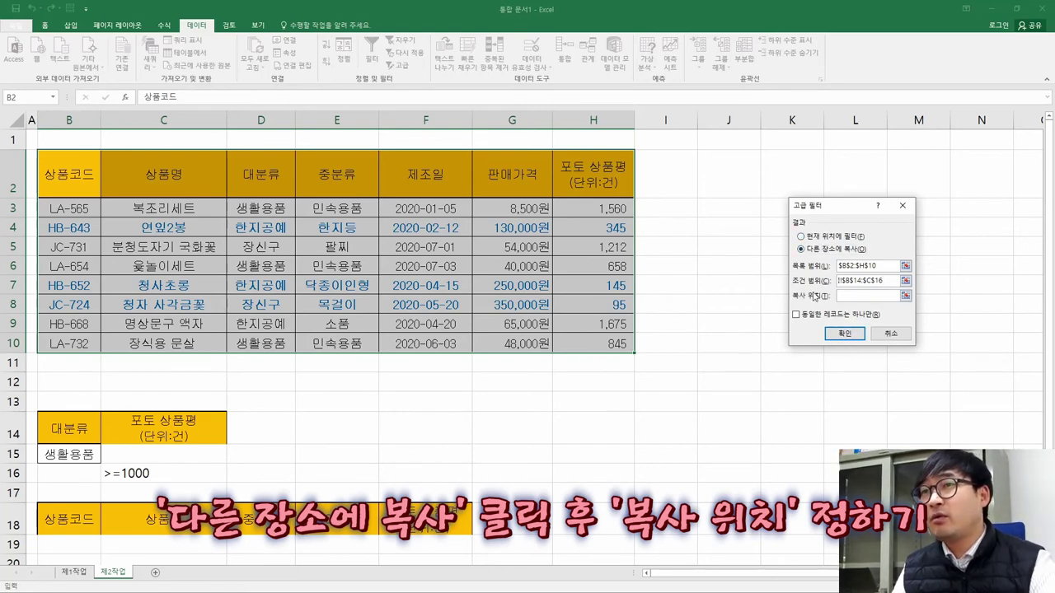
left_click_drag(74, 525, 410, 515)
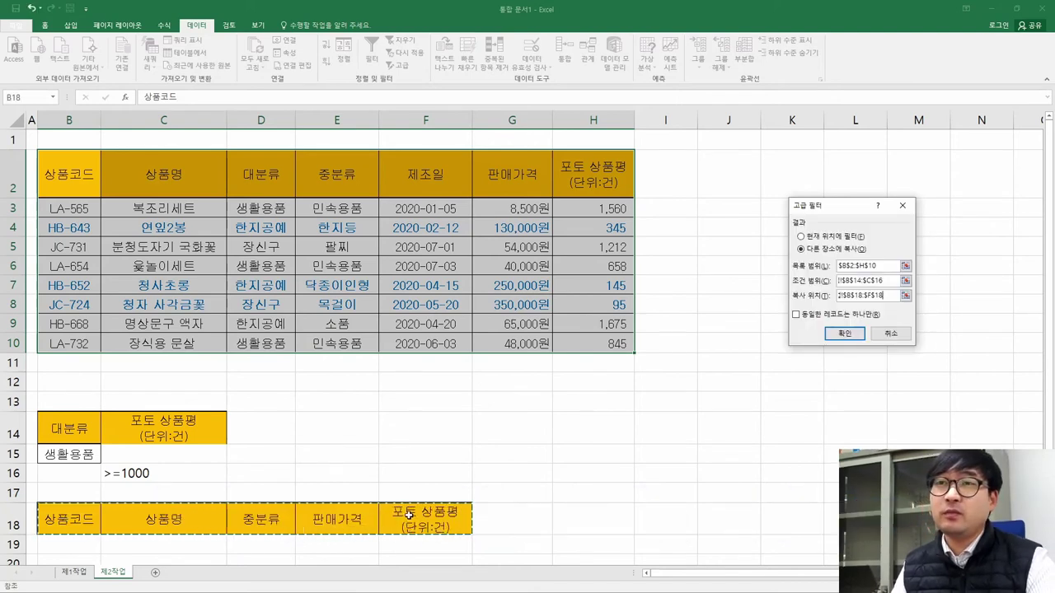
scroll(212, 529, "down", 2)
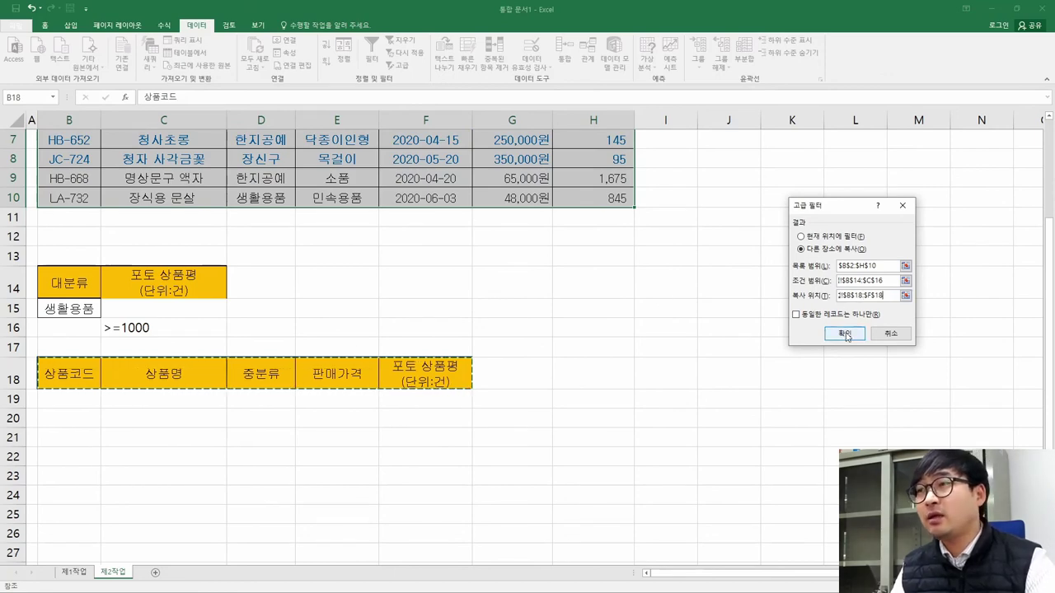
left_click(846, 335)
scroll(372, 415, "down", 2)
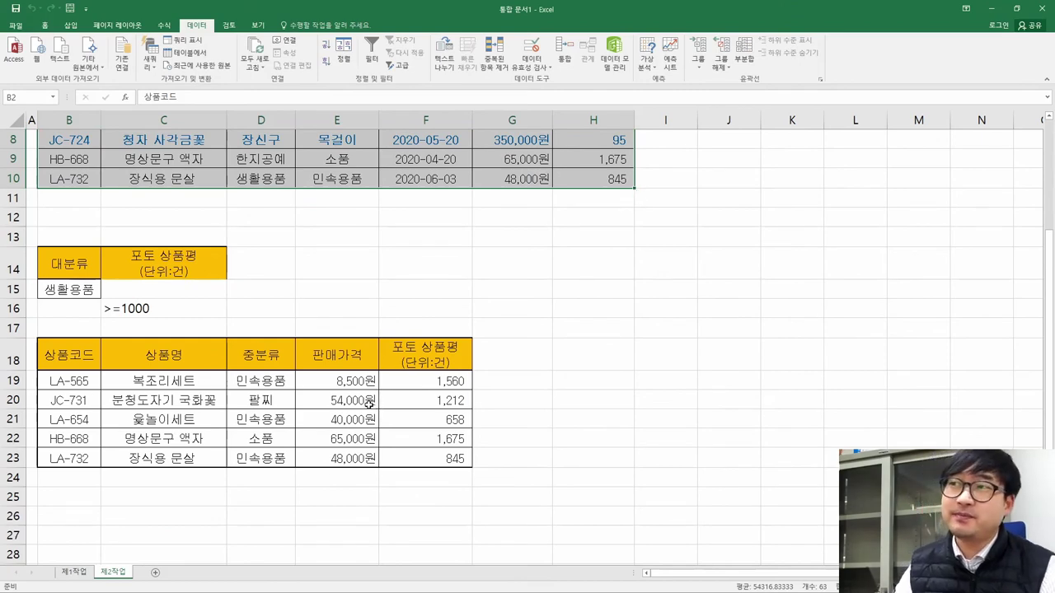
Step: Check the 표 서식 instruction in the exam PDF and set the filter result cells B18:F23 to no fill (채우기 없음)
key("alt+Tab")
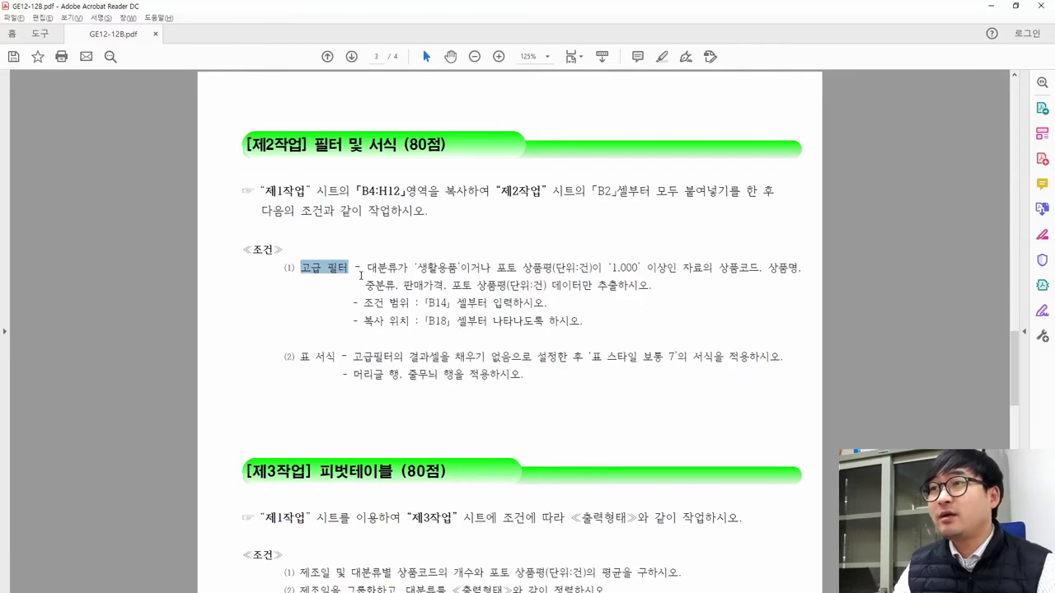
left_click_drag(297, 364, 584, 357)
left_click(432, 379)
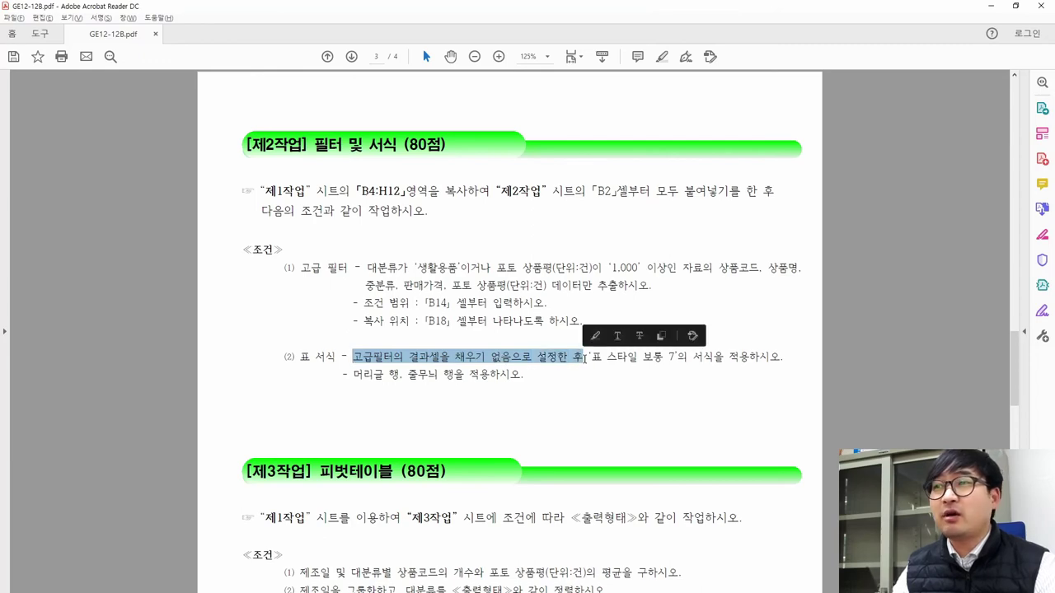
key("alt+Tab")
left_click_drag(73, 362, 412, 463)
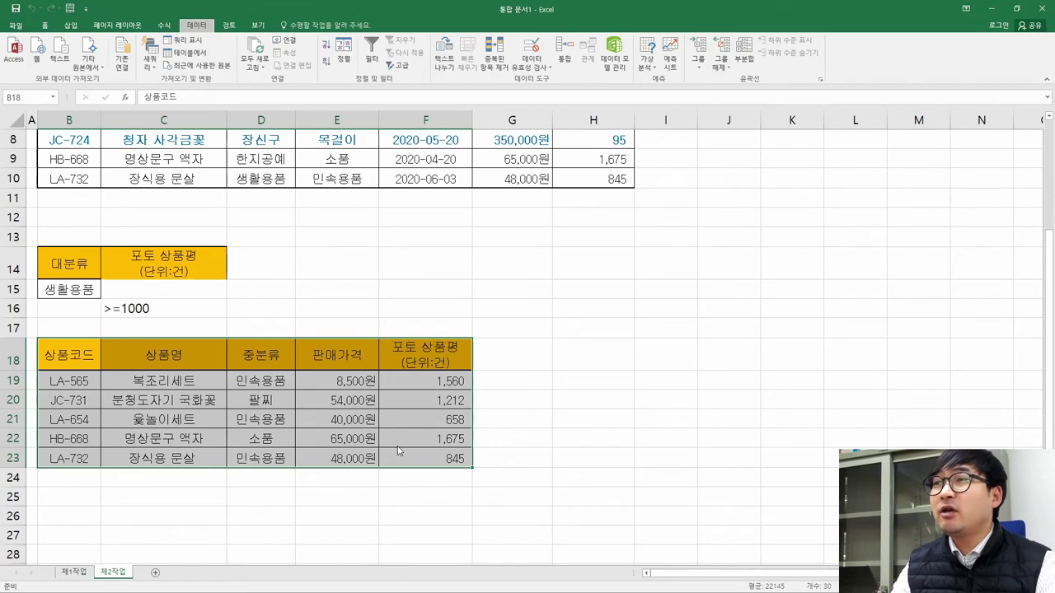
key("alt+Tab")
left_click_drag(467, 375, 532, 360)
key("alt+Tab")
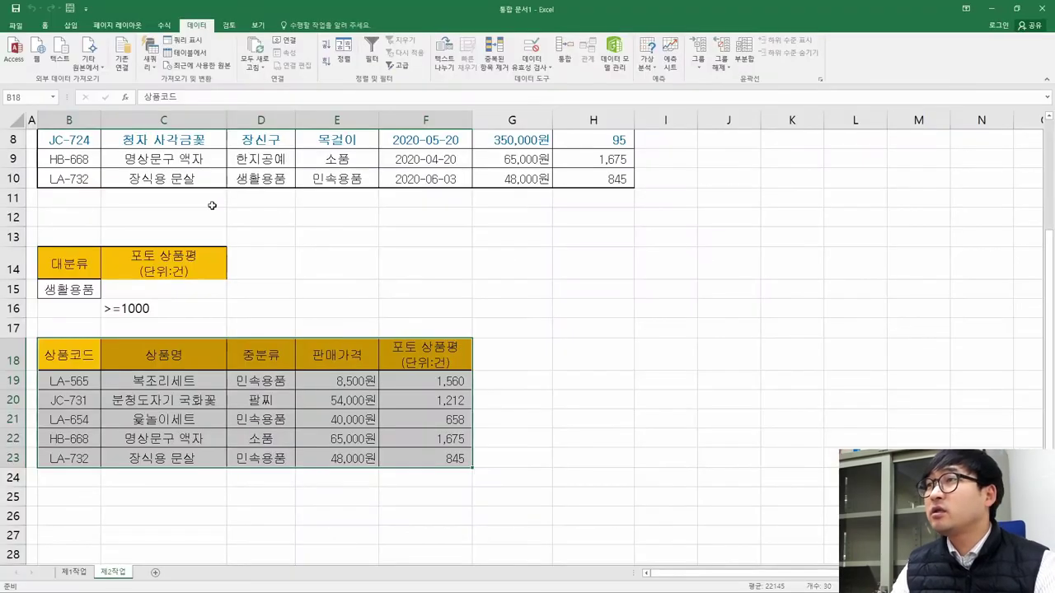
left_click(49, 27)
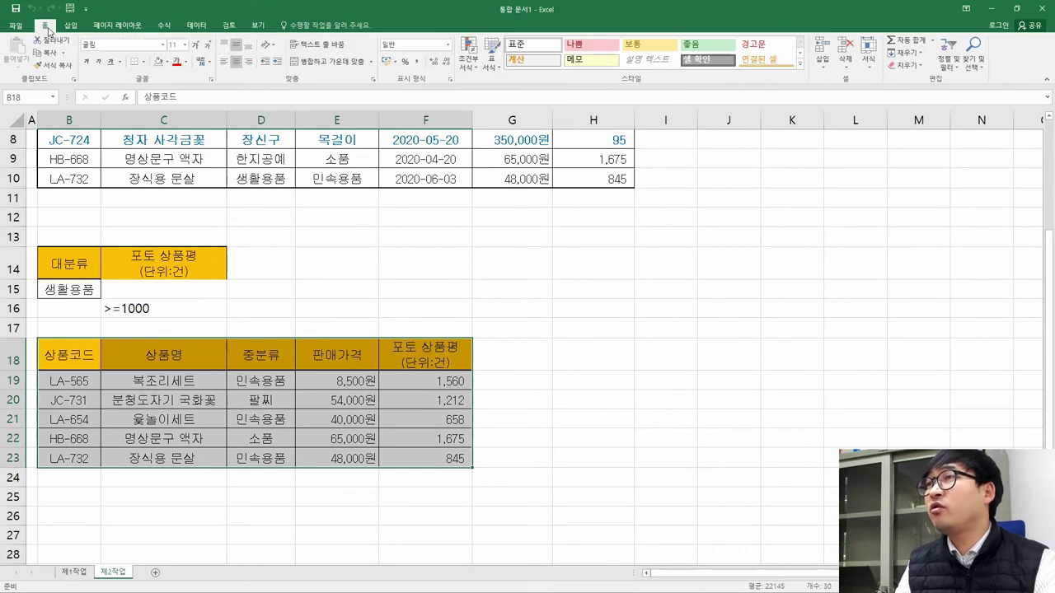
left_click(169, 62)
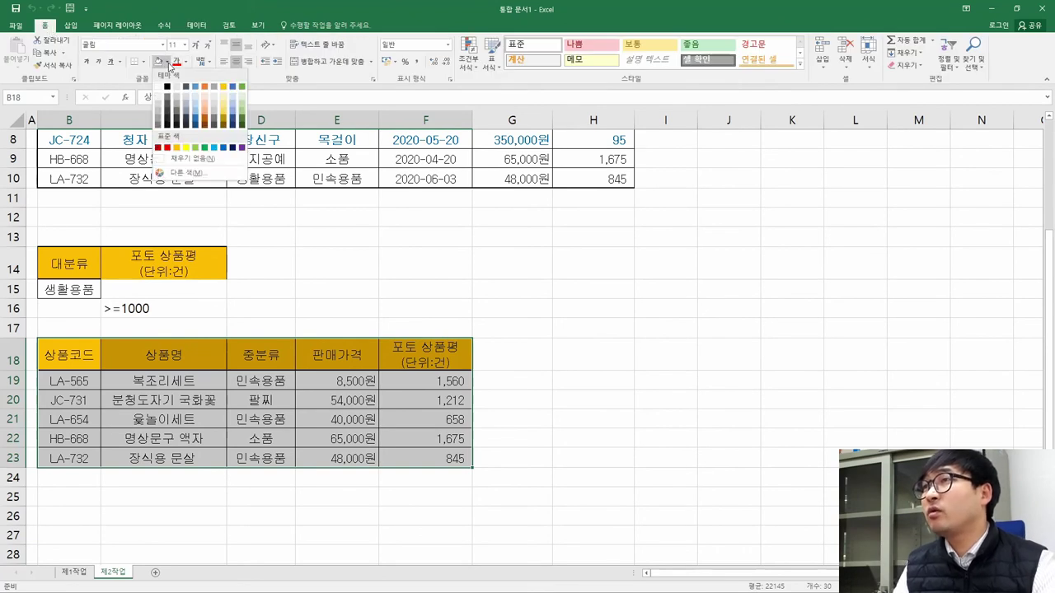
left_click(184, 162)
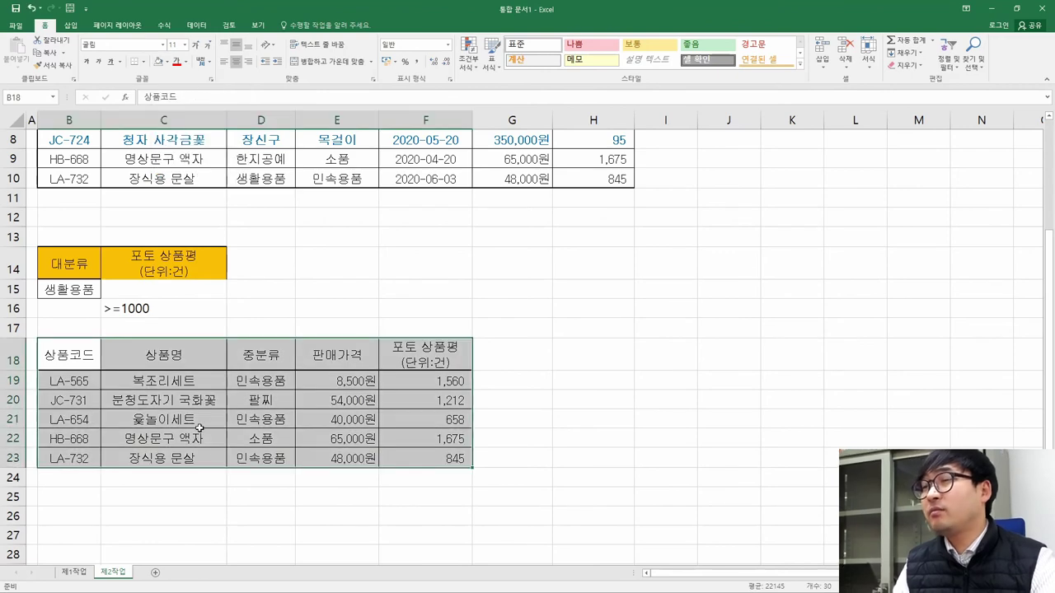
Step: Check the required style in the exam PDF and format B18:F23 as a table with headers using 표 스타일 보통 7
key("alt+Tab")
left_click_drag(591, 357, 781, 357)
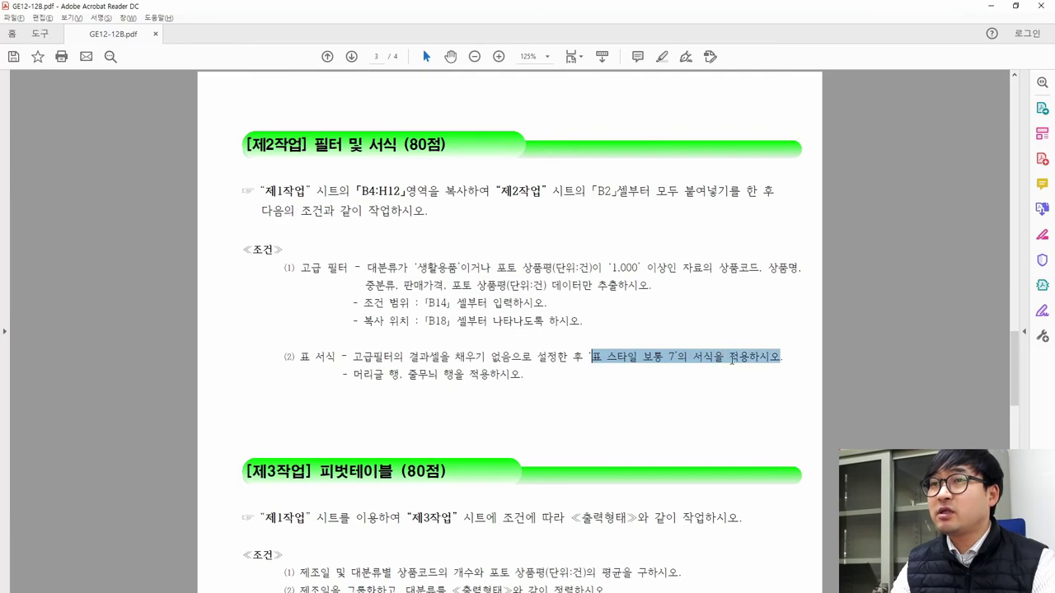
key("alt+Tab")
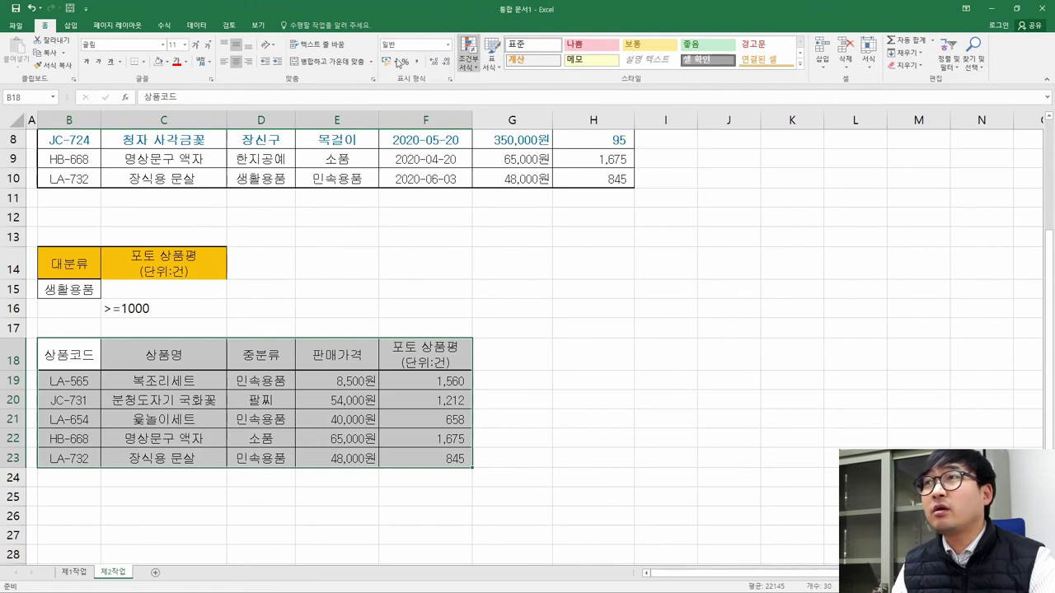
key("ctrl+q")
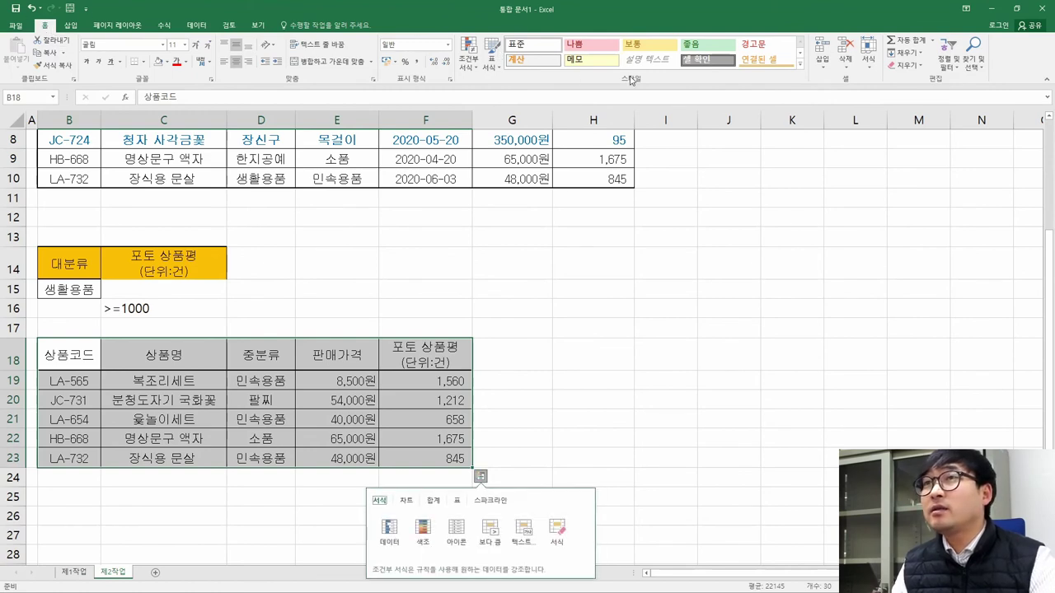
left_click(492, 61)
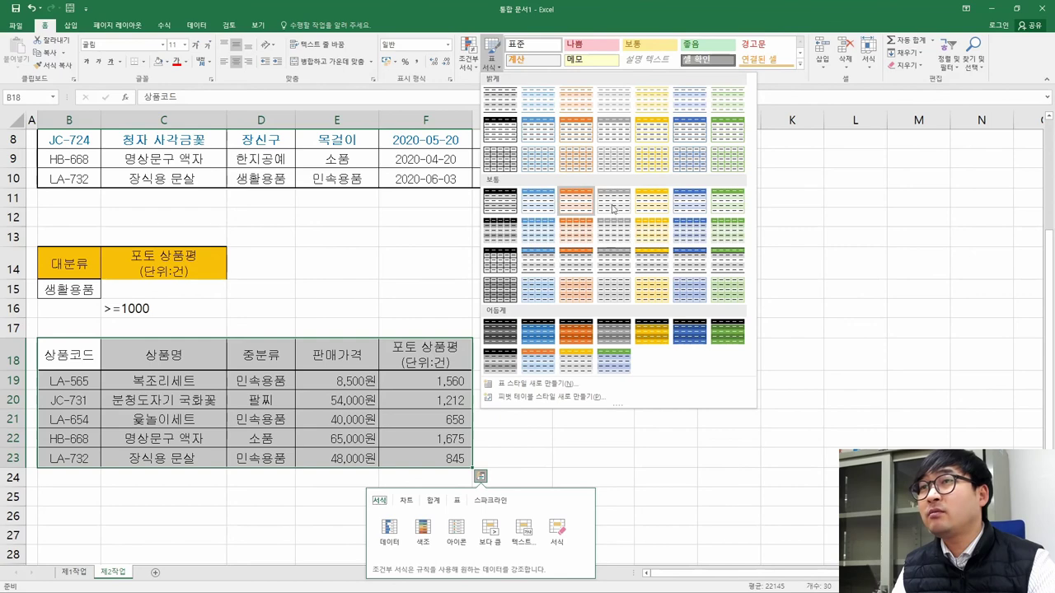
left_click(732, 210)
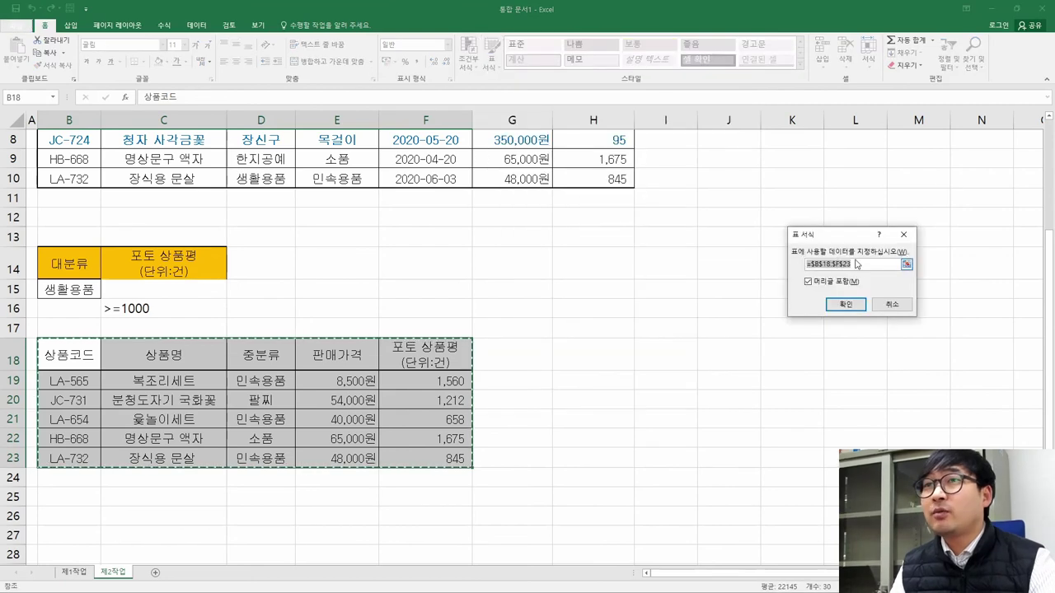
left_click(846, 305)
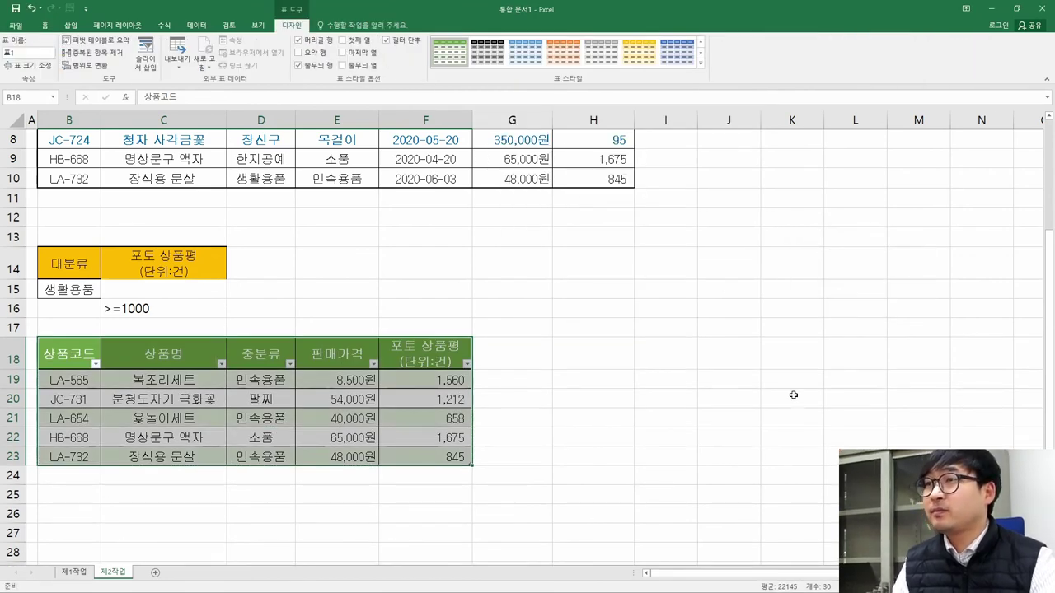
Step: Compare the exam PDF's 머리글 행 and 줄무늬 행 requirement with the table style options in Excel
key("alt+Tab")
left_click_drag(355, 375, 484, 380)
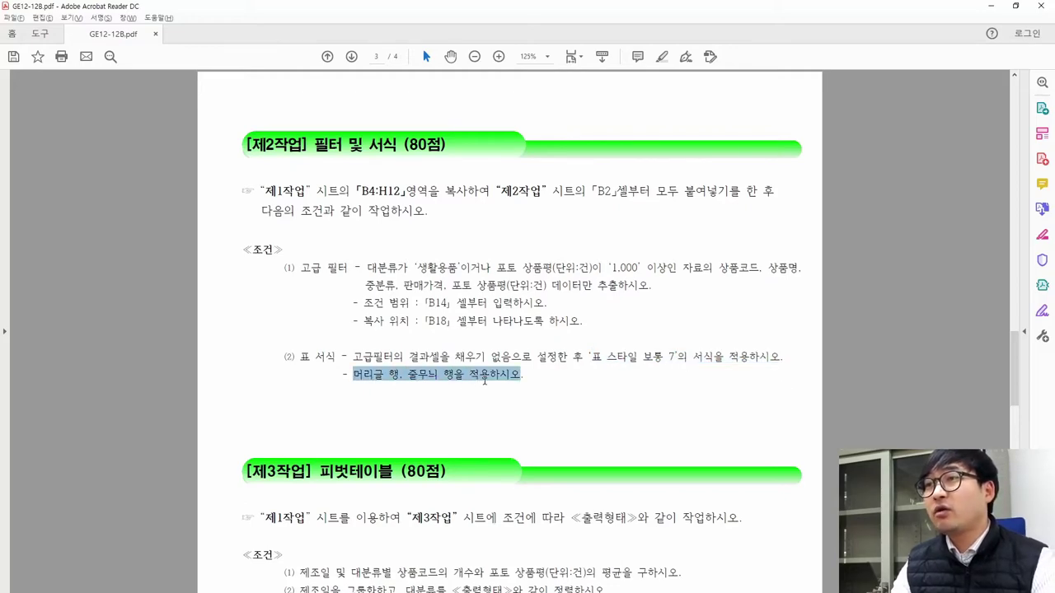
key("alt+Tab")
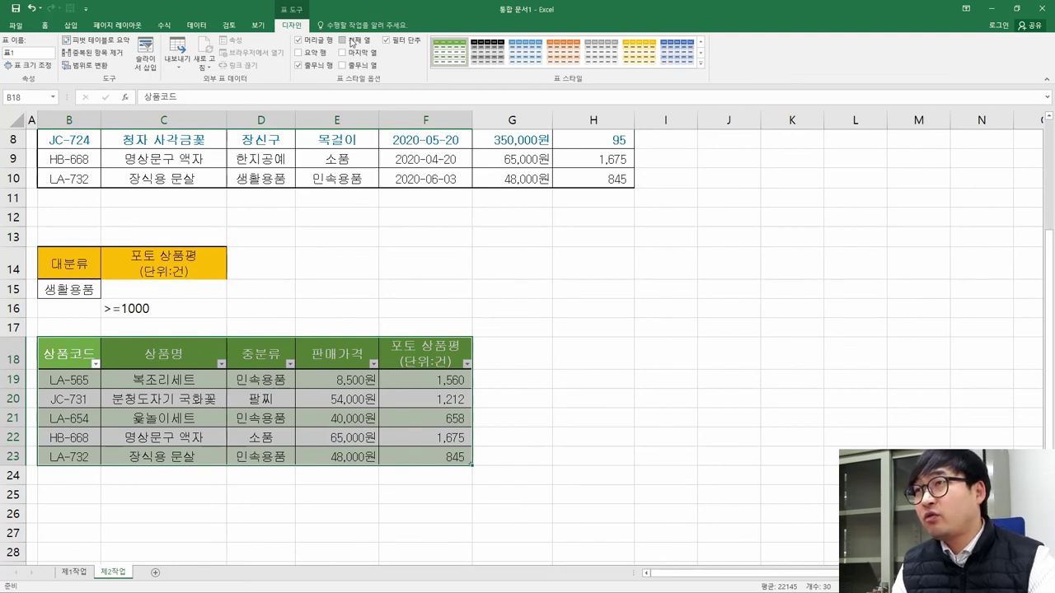
key("ctrl+q")
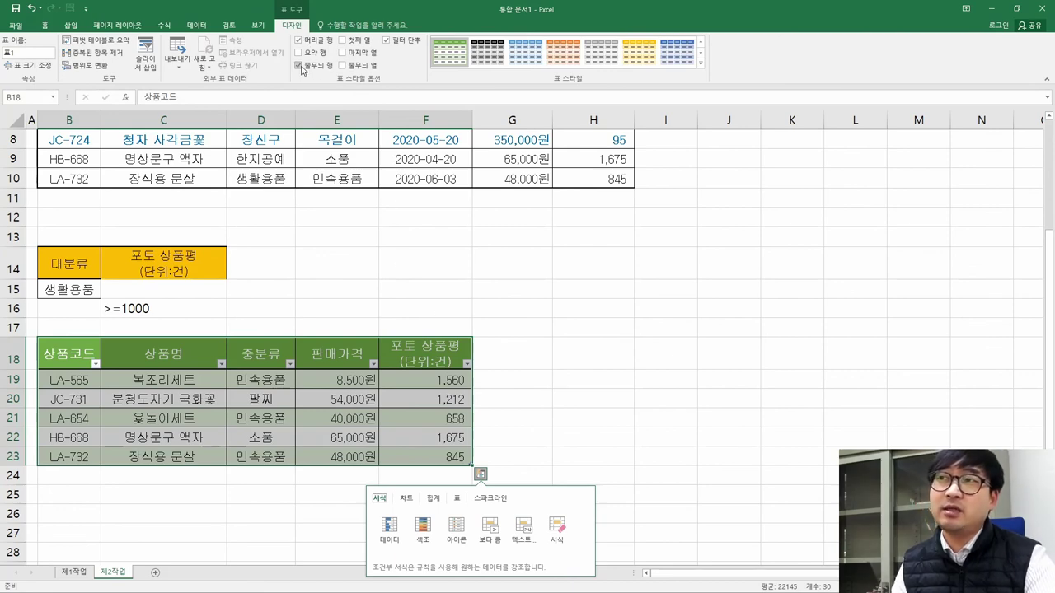
key("alt+Tab")
key("alt+Tab")
Step: Deselect the formatted table to review it and return to cell A1 of the 제2작업 sheet
left_click(221, 419)
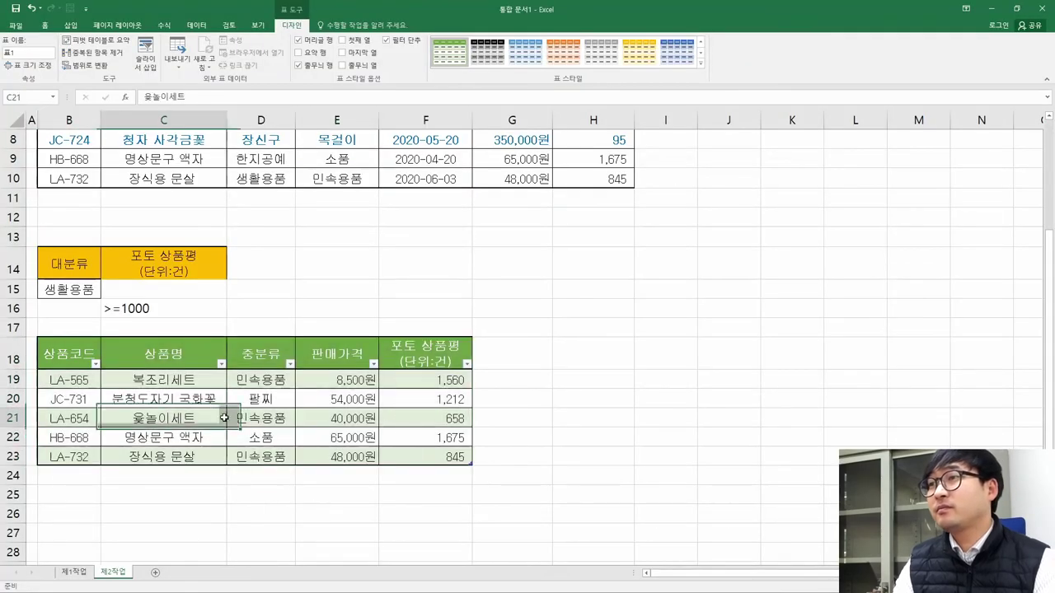
key("Right")
key("Right")
key("Right")
key("ctrl+Up")
key("ctrl+Left")
key("ctrl+Home")
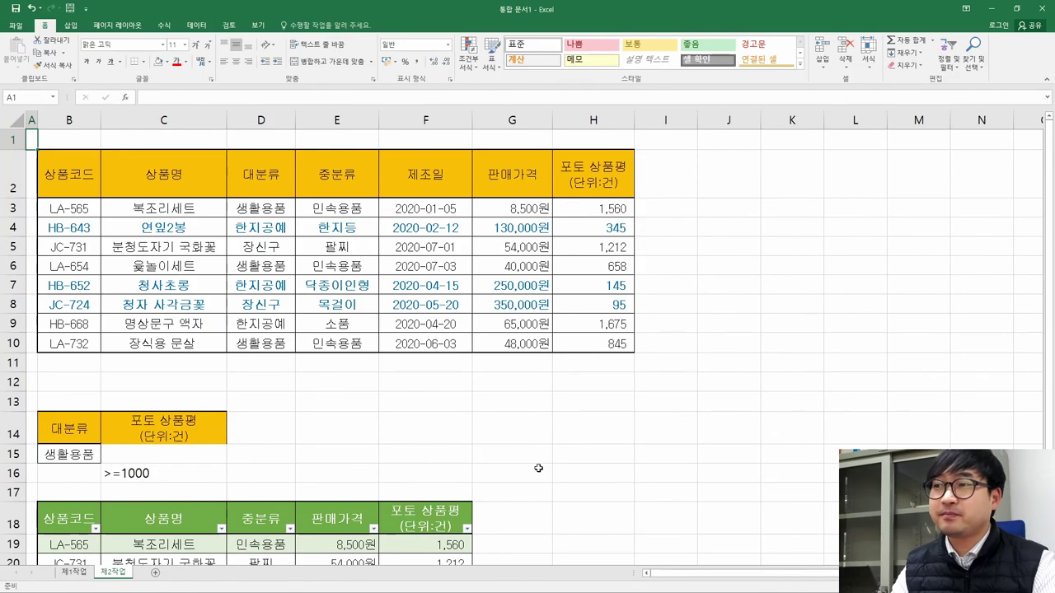
key("alt+Tab")
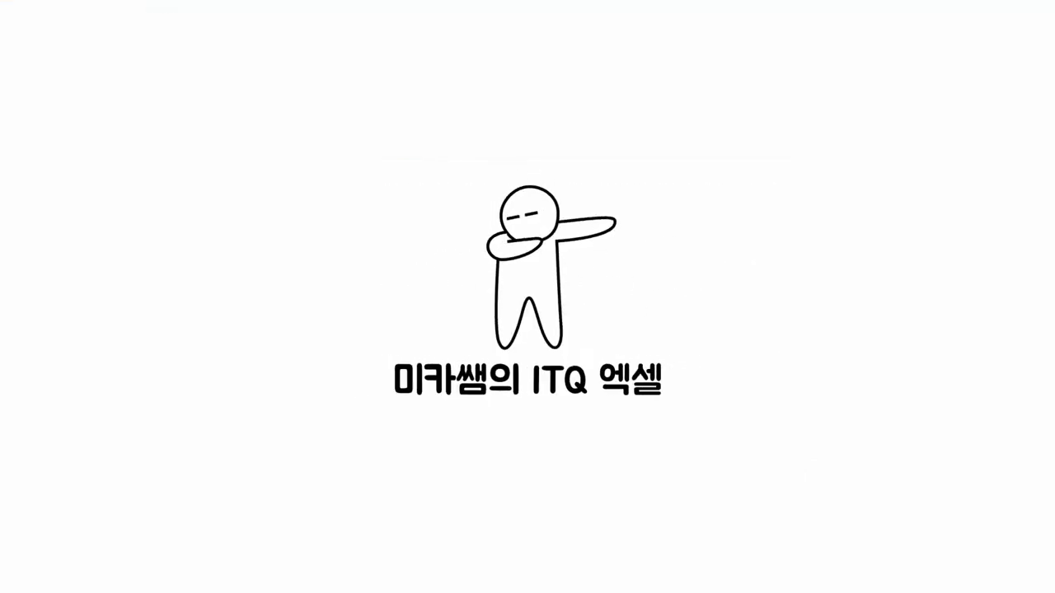